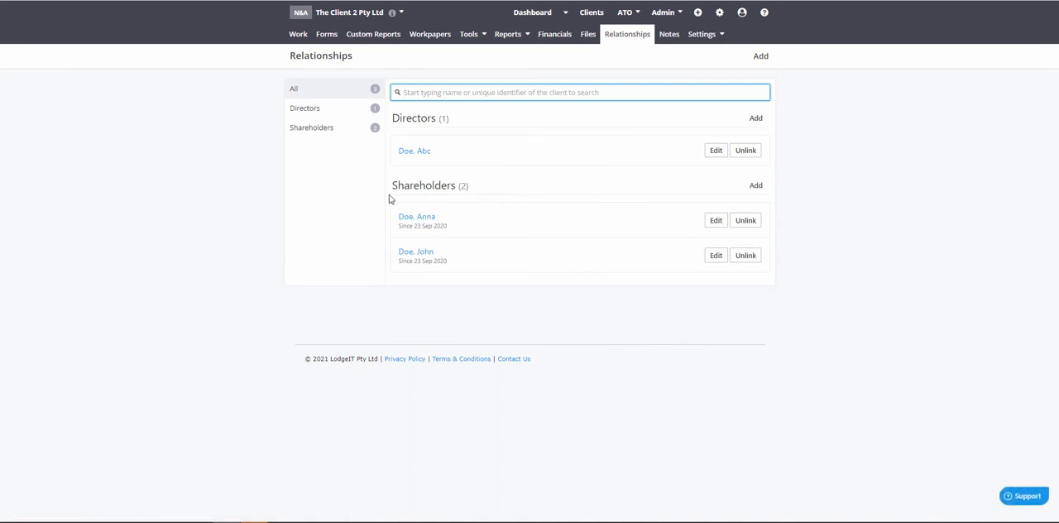
Step: View the client's franking account, and the dividends page of its share register
{"action": "left_click", "coordinate": [472, 36]}
{"action": "left_click", "coordinate": [476, 58]}
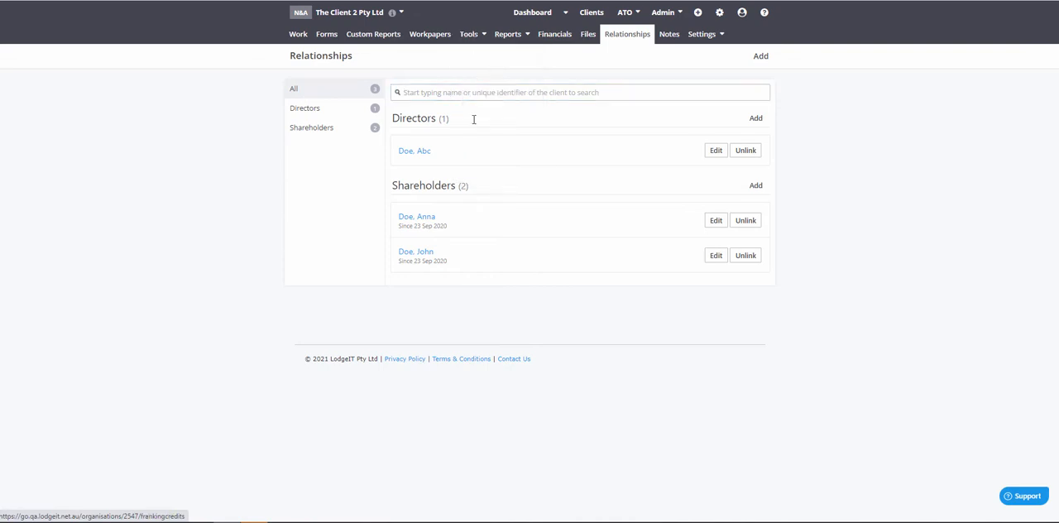
{"action": "left_click", "coordinate": [475, 36]}
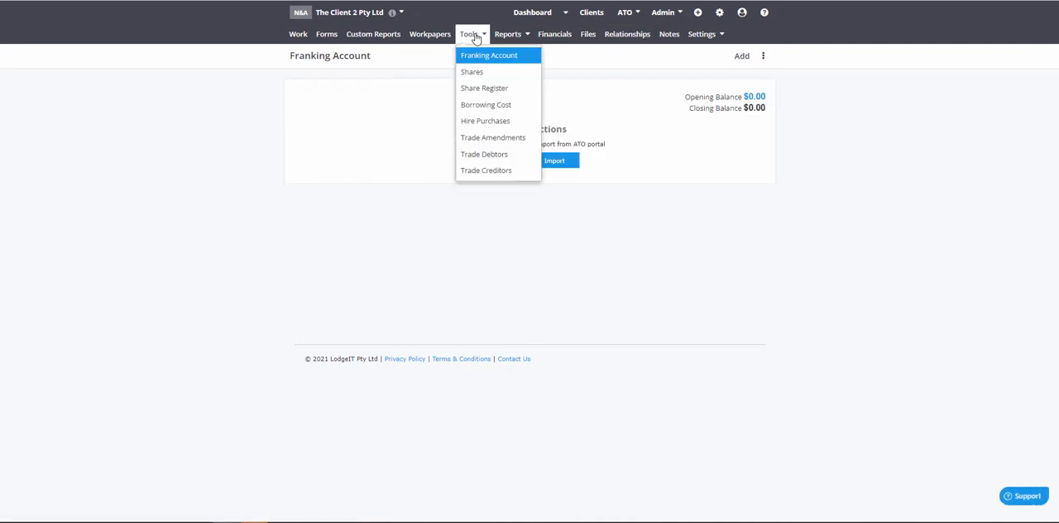
{"action": "left_click", "coordinate": [488, 91]}
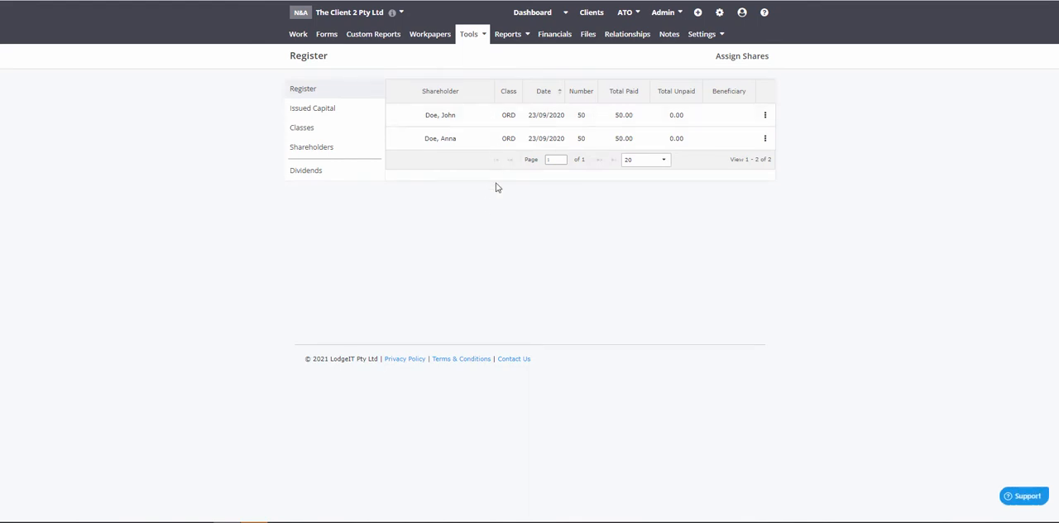
{"action": "left_click", "coordinate": [336, 176]}
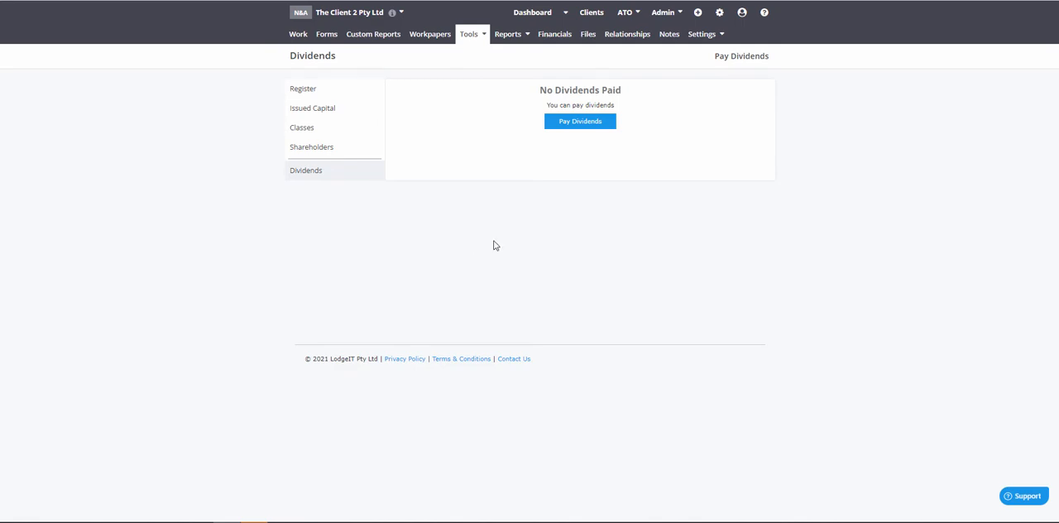
Step: Review the 2020/2021 profit and loss down to income tax expense, and show the balance sheet
{"action": "left_click", "coordinate": [555, 34]}
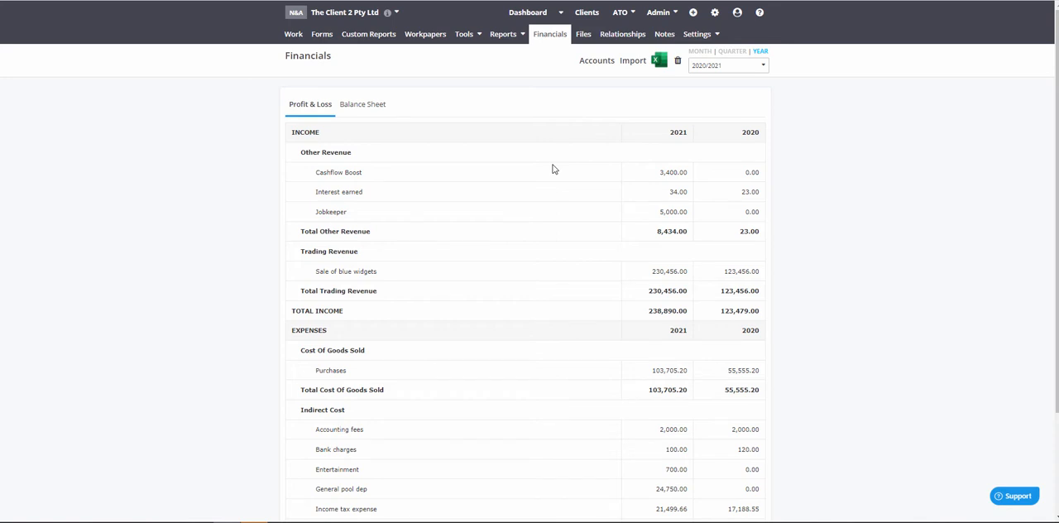
{"action": "scroll", "coordinate": [555, 169], "scroll_direction": "down", "scroll_amount": 3}
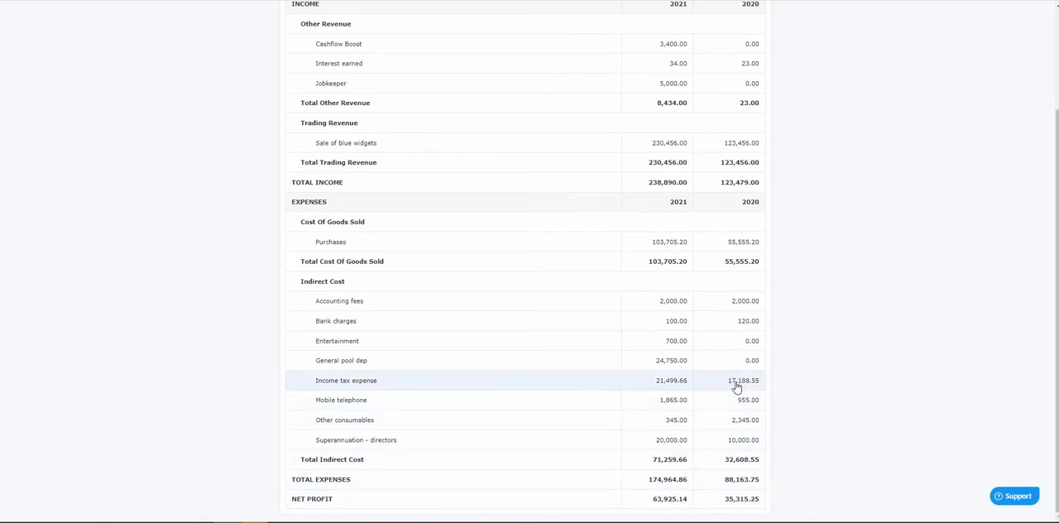
{"action": "scroll", "coordinate": [452, 383], "scroll_direction": "up", "scroll_amount": 3}
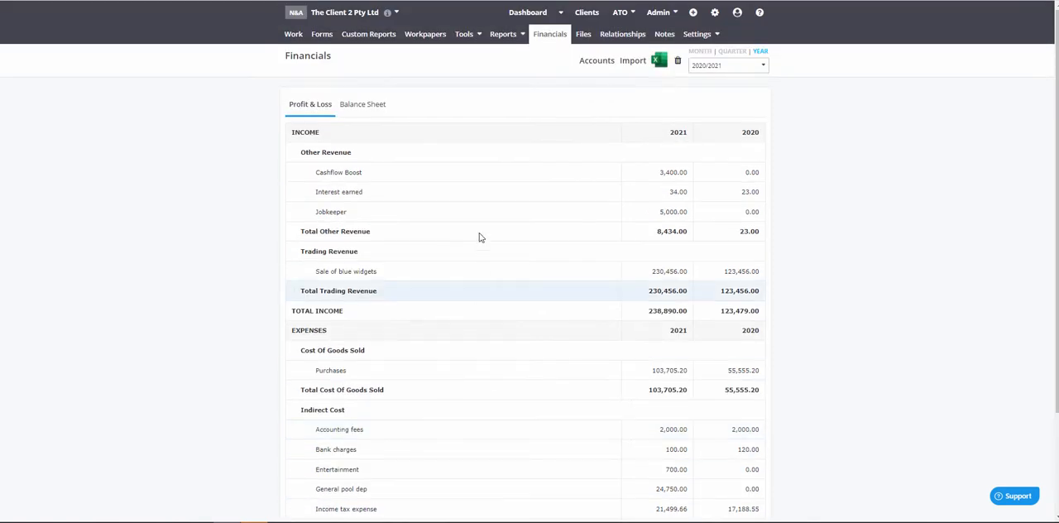
{"action": "left_click", "coordinate": [374, 106]}
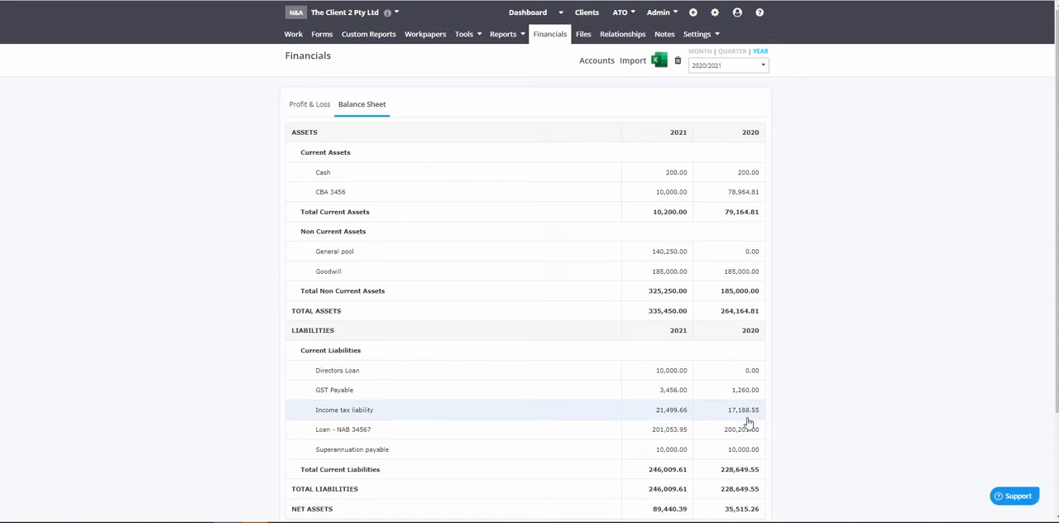
Step: Add and save a Payment of Tax transaction in the franking account, dated 15/05/2021, for 17188.55, described as "Tax Paid"
{"action": "left_click", "coordinate": [464, 35]}
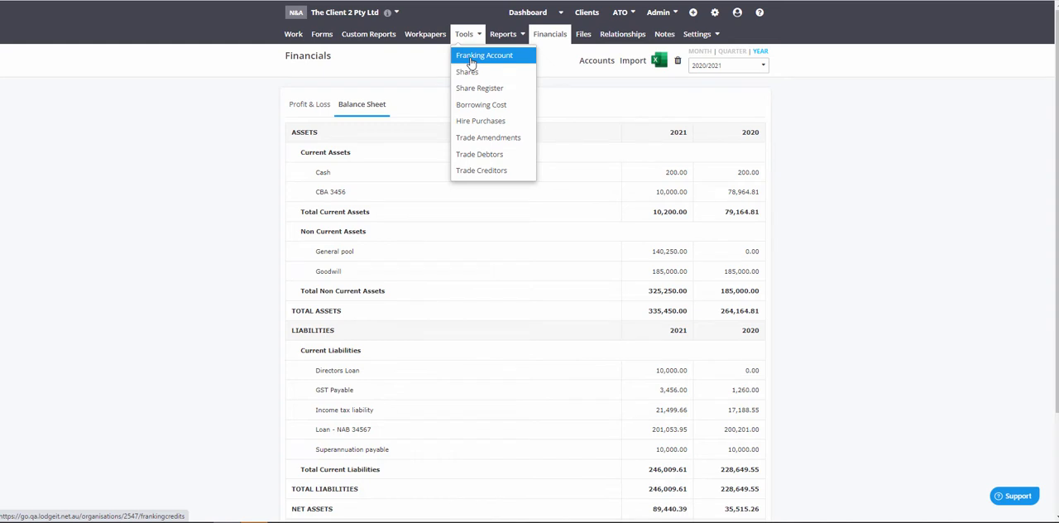
{"action": "left_click", "coordinate": [470, 57]}
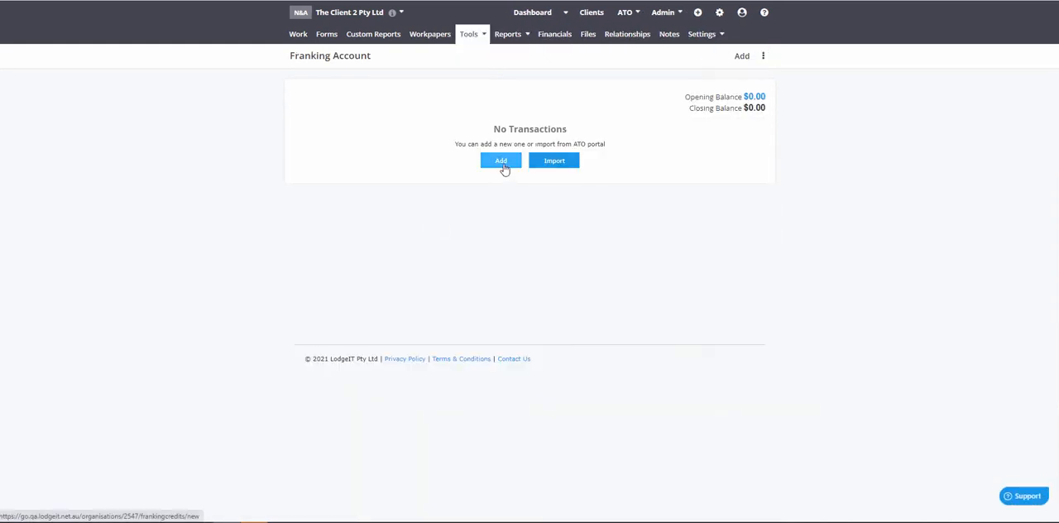
{"action": "left_click", "coordinate": [502, 162]}
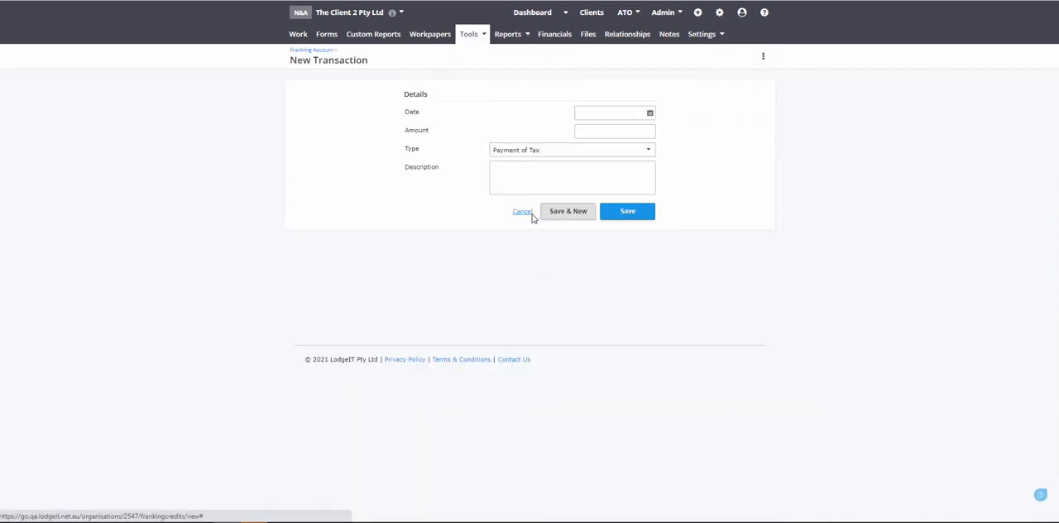
{"action": "left_click", "coordinate": [611, 112]}
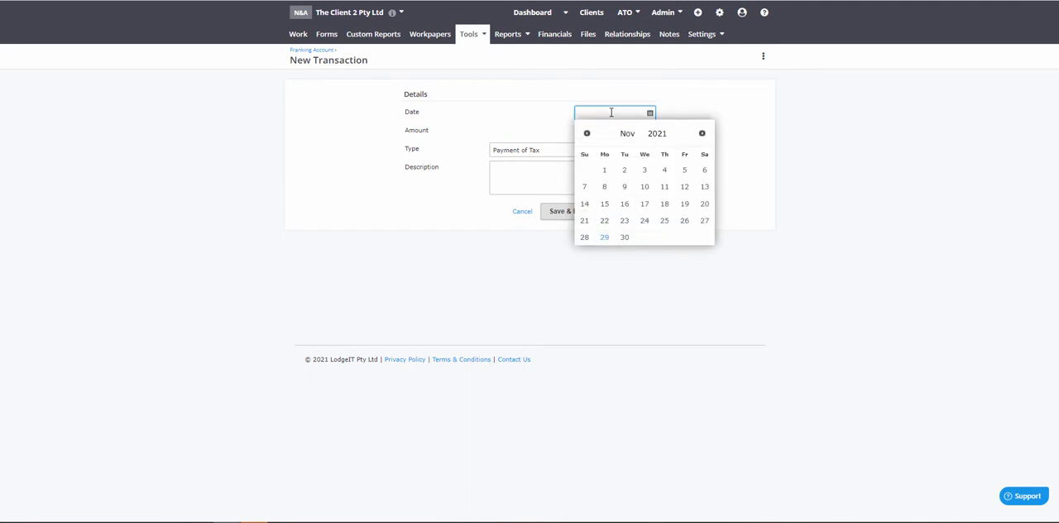
{"action": "type", "text": "15/05/2021"}
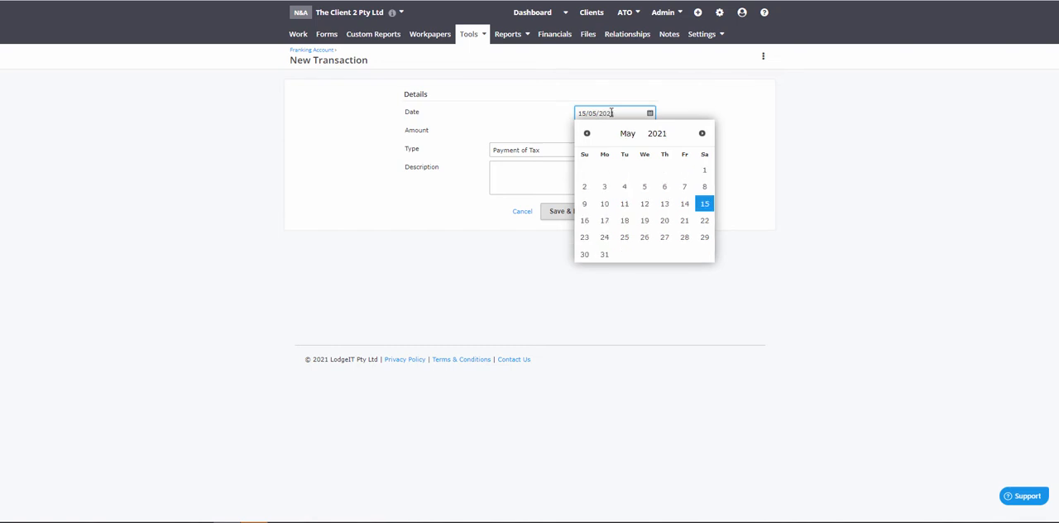
{"action": "left_click", "coordinate": [704, 205]}
{"action": "left_click", "coordinate": [591, 132]}
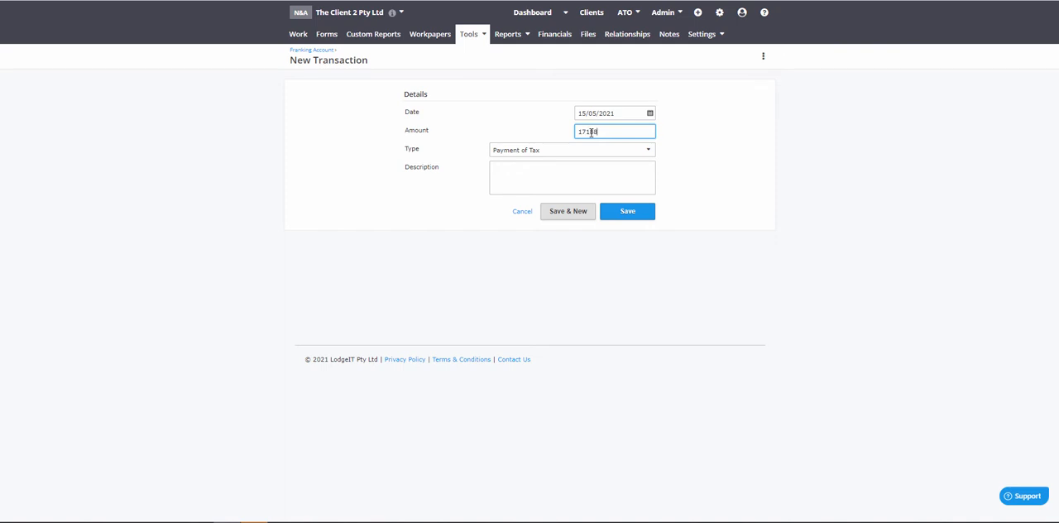
{"action": "left_click", "coordinate": [584, 181]}
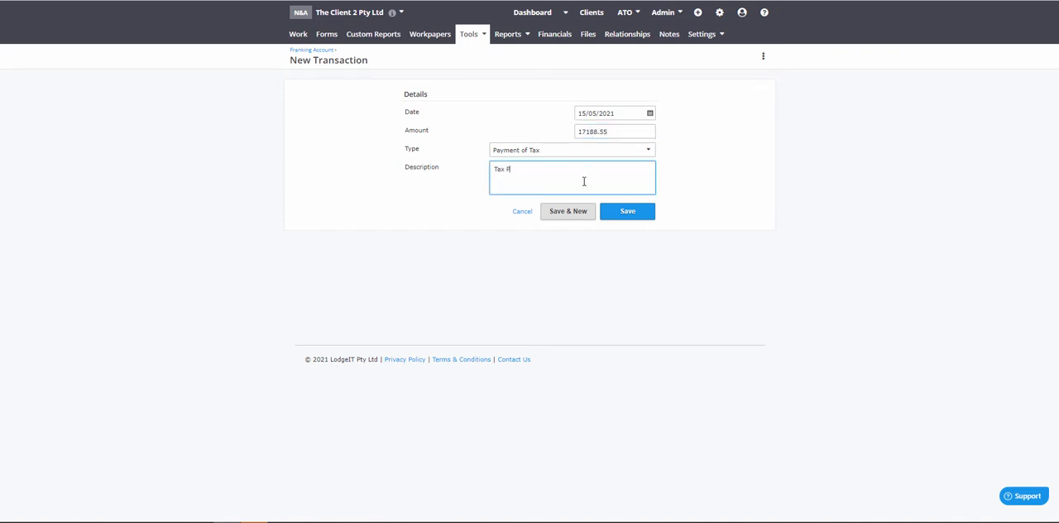
{"action": "left_click", "coordinate": [626, 214]}
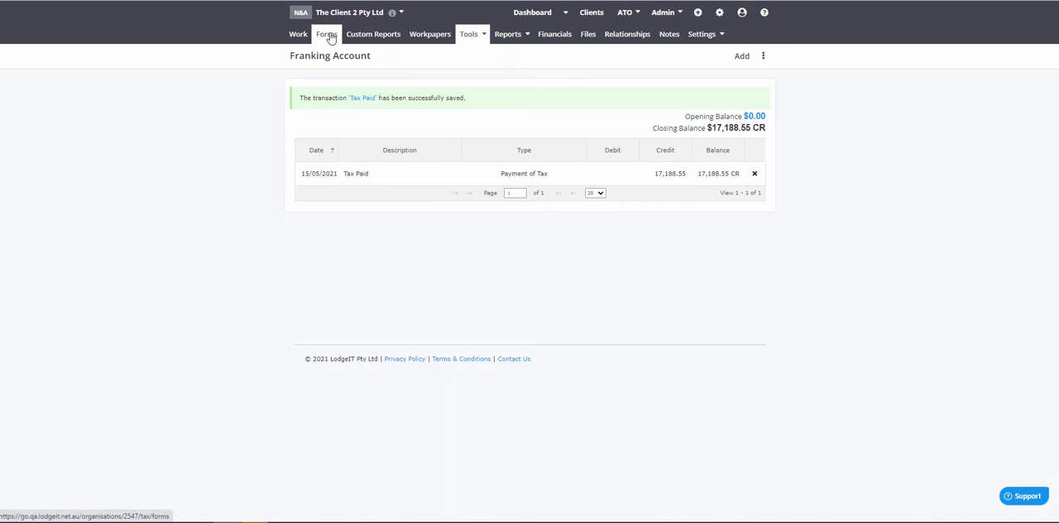
Step: Examine the income tax liability and equity lines for 2021 and 2020 in the financials' balance sheet
{"action": "left_click", "coordinate": [555, 38]}
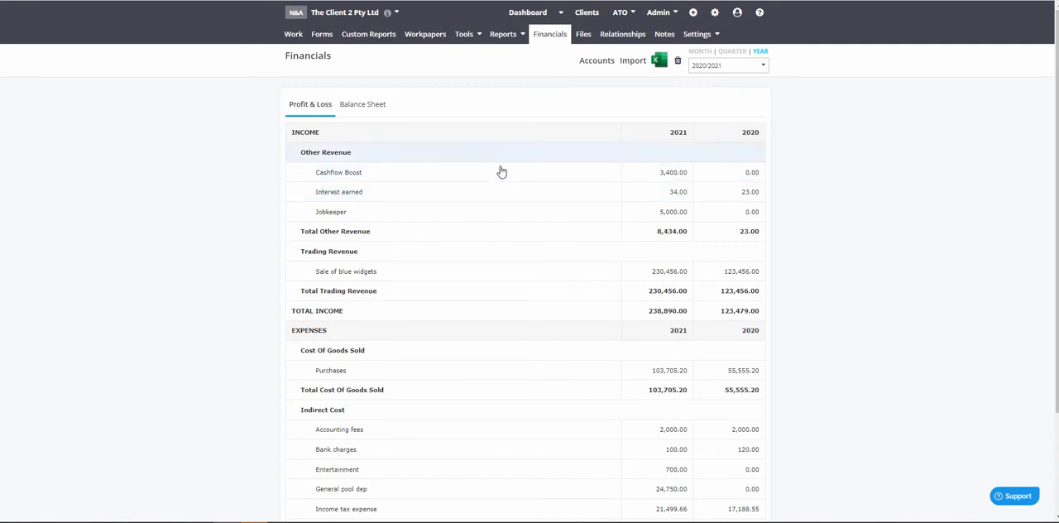
{"action": "scroll", "coordinate": [529, 149], "scroll_direction": "down", "scroll_amount": 2}
{"action": "scroll", "coordinate": [385, 30], "scroll_direction": "up", "scroll_amount": 2}
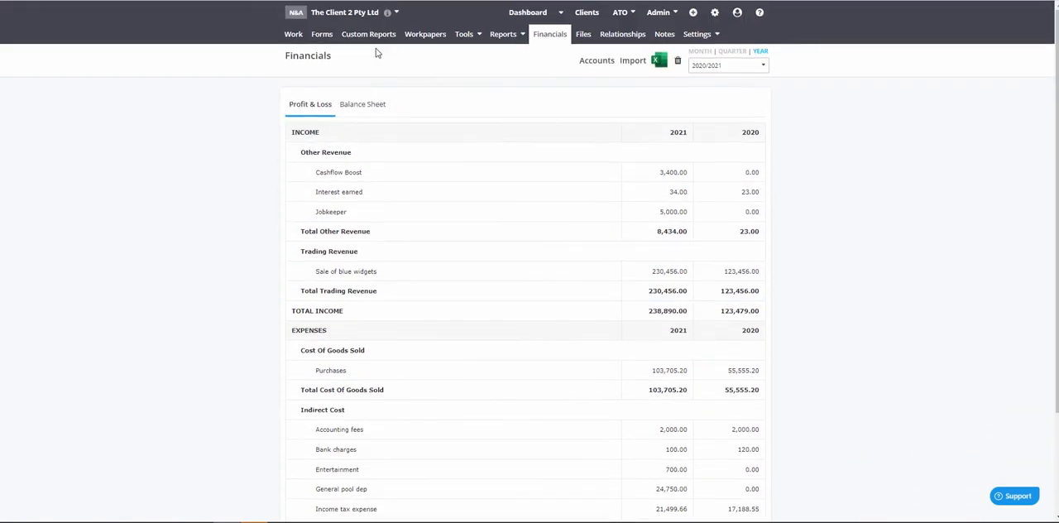
{"action": "left_click", "coordinate": [364, 105]}
{"action": "scroll", "coordinate": [446, 371], "scroll_direction": "down", "scroll_amount": 3}
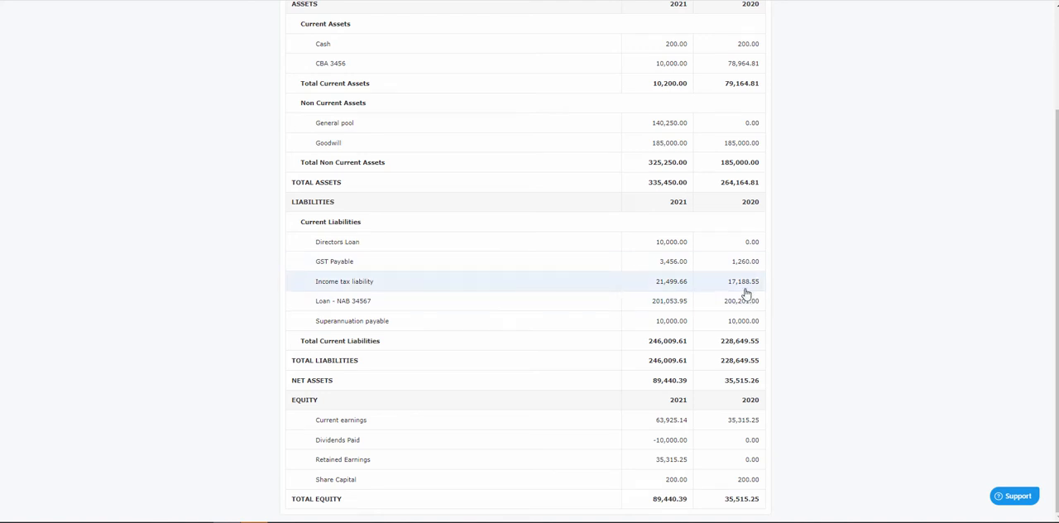
{"action": "scroll", "coordinate": [778, 296], "scroll_direction": "up", "scroll_amount": 3}
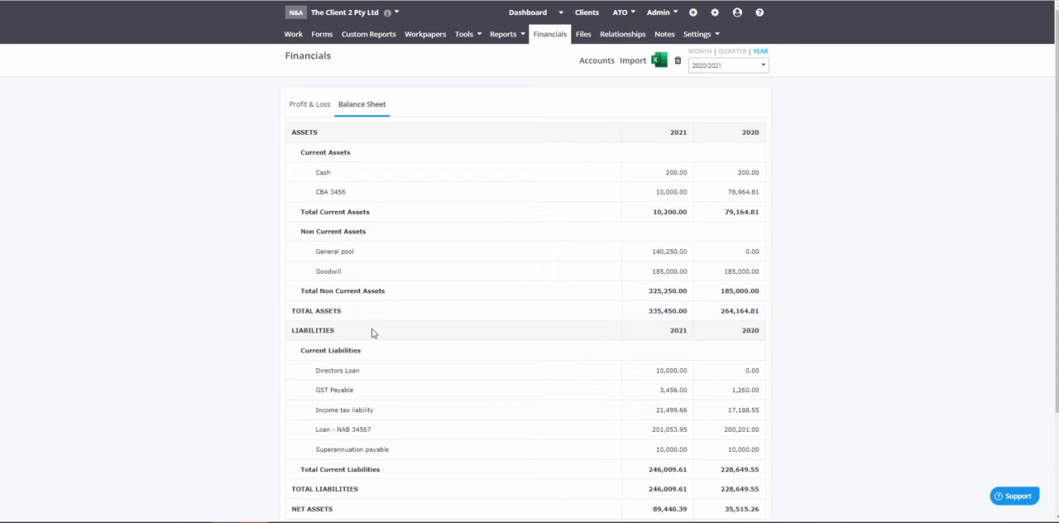
{"action": "scroll", "coordinate": [359, 328], "scroll_direction": "down", "scroll_amount": 3}
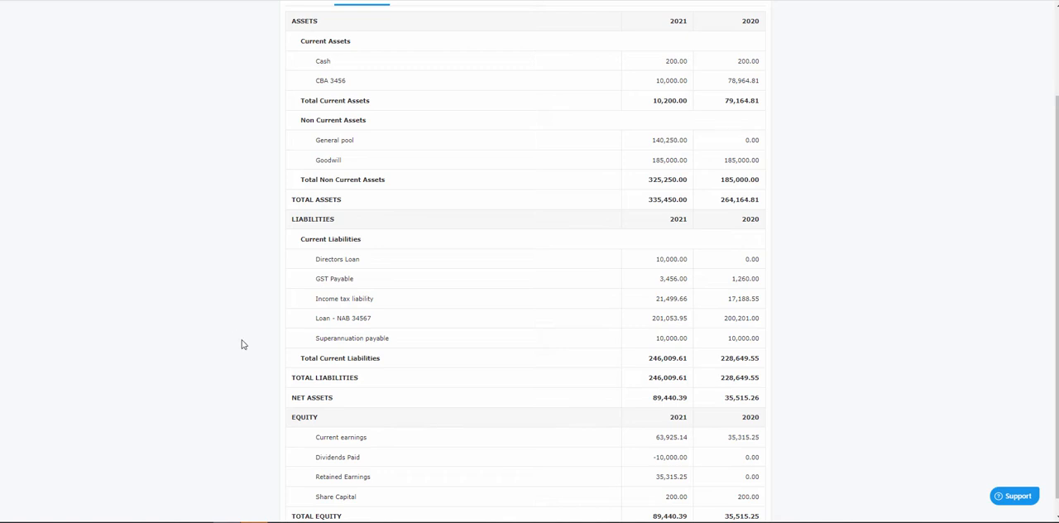
{"action": "scroll", "coordinate": [235, 358], "scroll_direction": "down", "scroll_amount": 1}
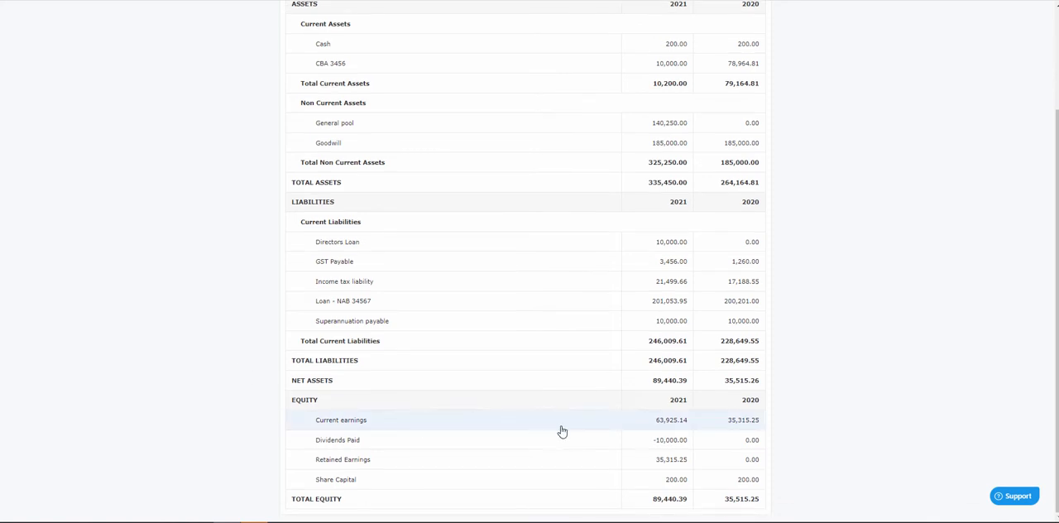
{"action": "scroll", "coordinate": [622, 273], "scroll_direction": "up", "scroll_amount": 2}
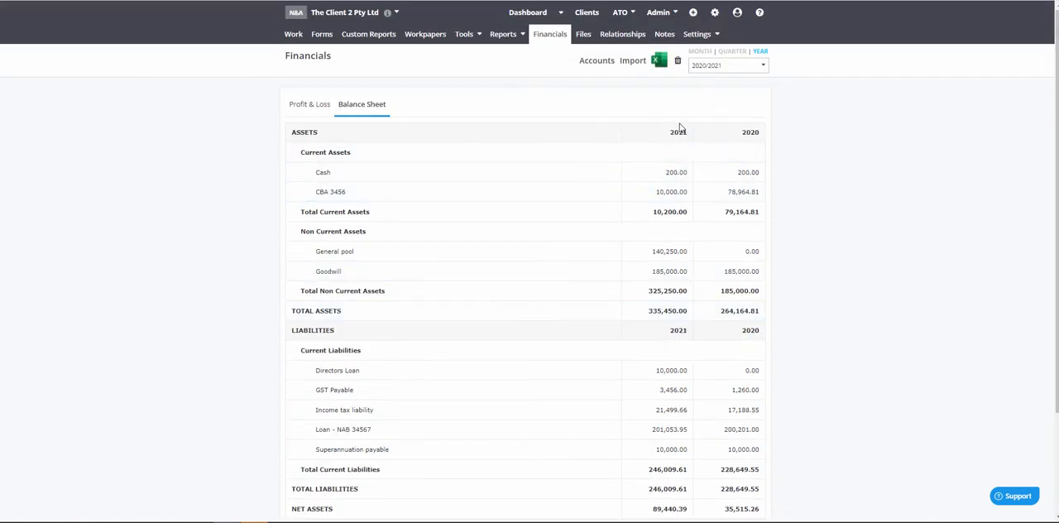
{"action": "scroll", "coordinate": [600, 306], "scroll_direction": "down", "scroll_amount": 3}
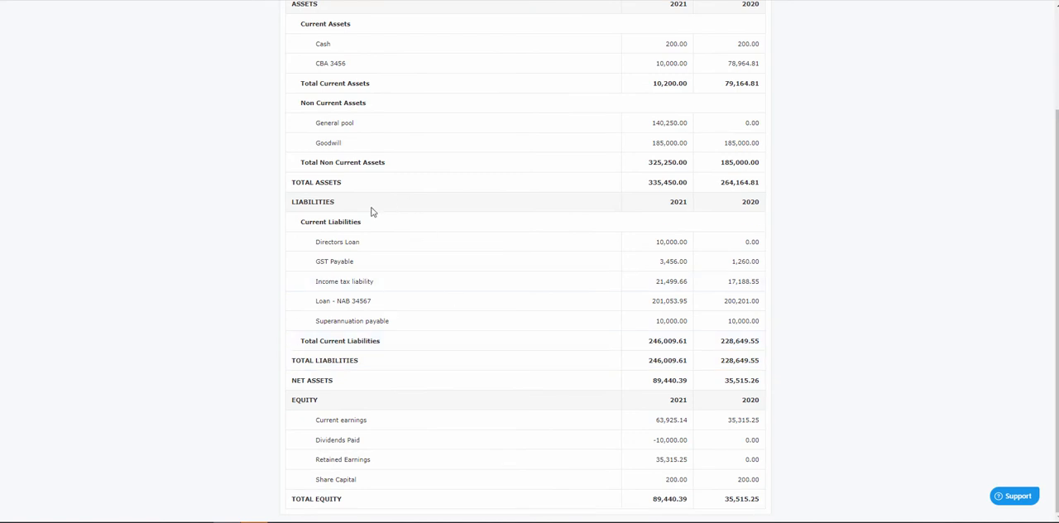
{"action": "scroll", "coordinate": [372, 210], "scroll_direction": "up", "scroll_amount": 3}
Step: Check the 2021 income tax expense in the profit and loss and the dividends paid in the balance sheet
{"action": "left_click", "coordinate": [311, 104]}
{"action": "scroll", "coordinate": [221, 259], "scroll_direction": "down", "scroll_amount": 3}
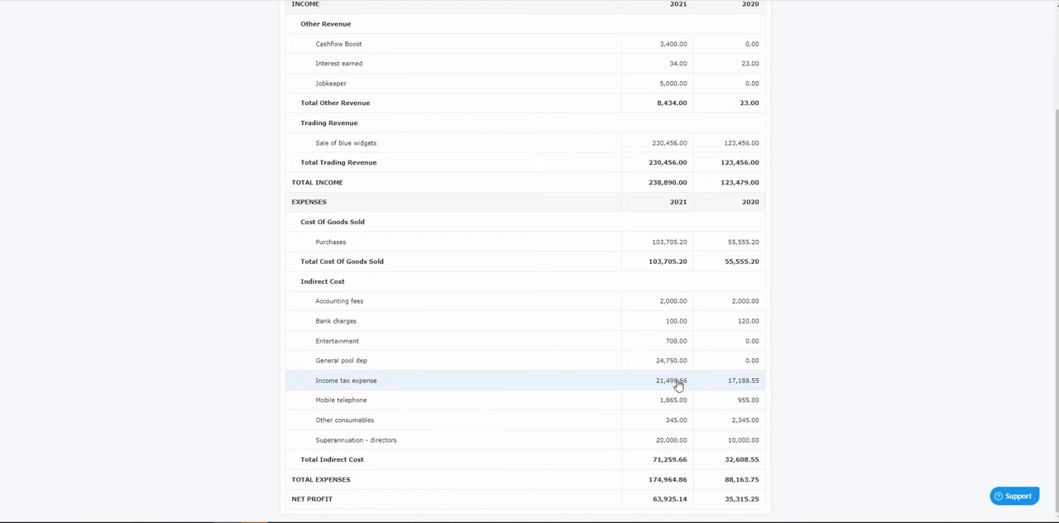
{"action": "scroll", "coordinate": [529, 281], "scroll_direction": "up", "scroll_amount": 3}
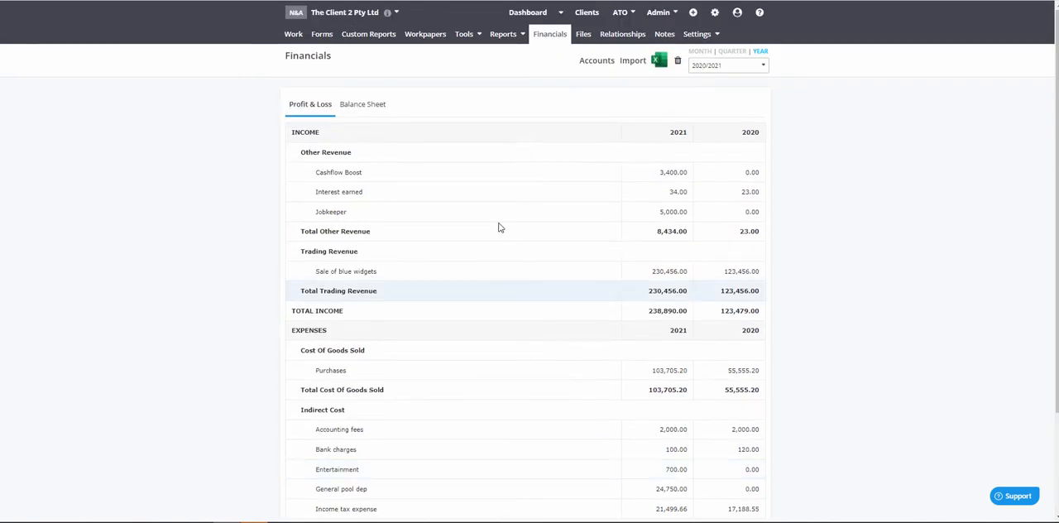
{"action": "left_click", "coordinate": [370, 104]}
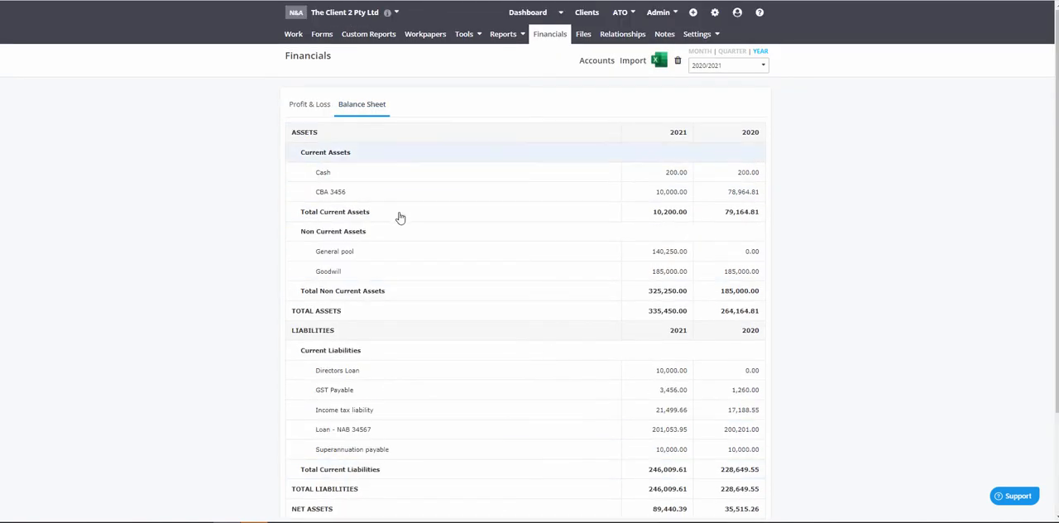
{"action": "scroll", "coordinate": [397, 281], "scroll_direction": "down", "scroll_amount": 3}
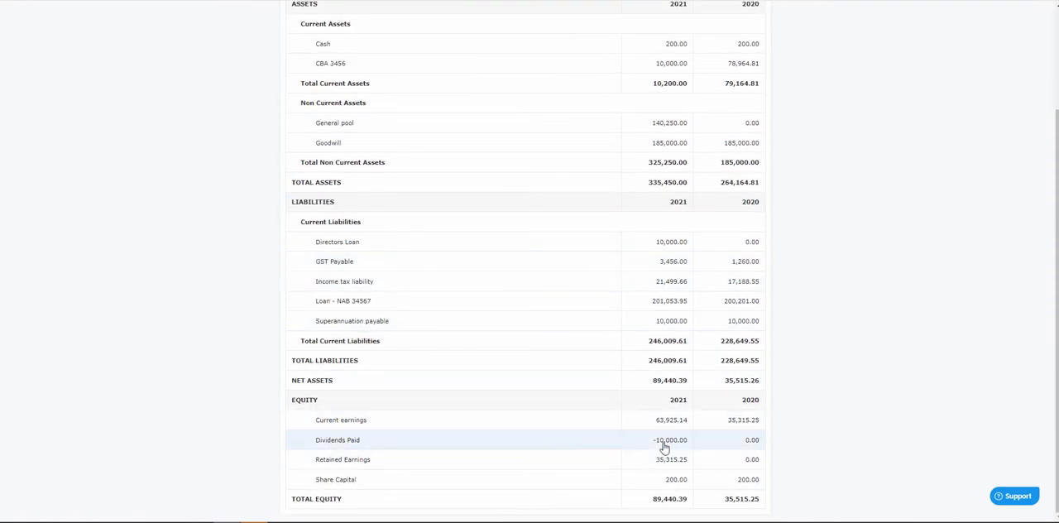
{"action": "scroll", "coordinate": [600, 402], "scroll_direction": "up", "scroll_amount": 3}
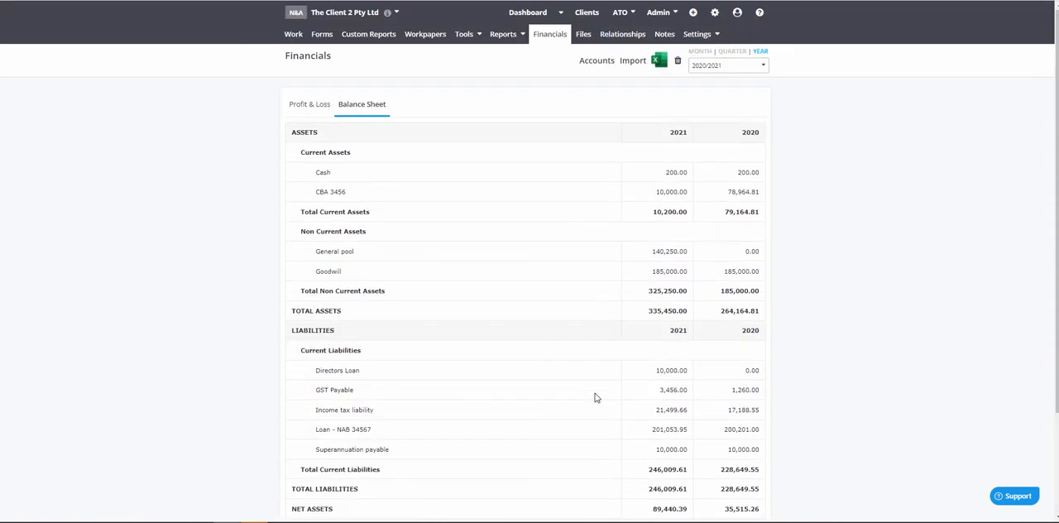
Step: Review how the imported equity and expense accounts are classified in the financials' account mapping
{"action": "left_click", "coordinate": [599, 59]}
{"action": "left_click", "coordinate": [395, 96]}
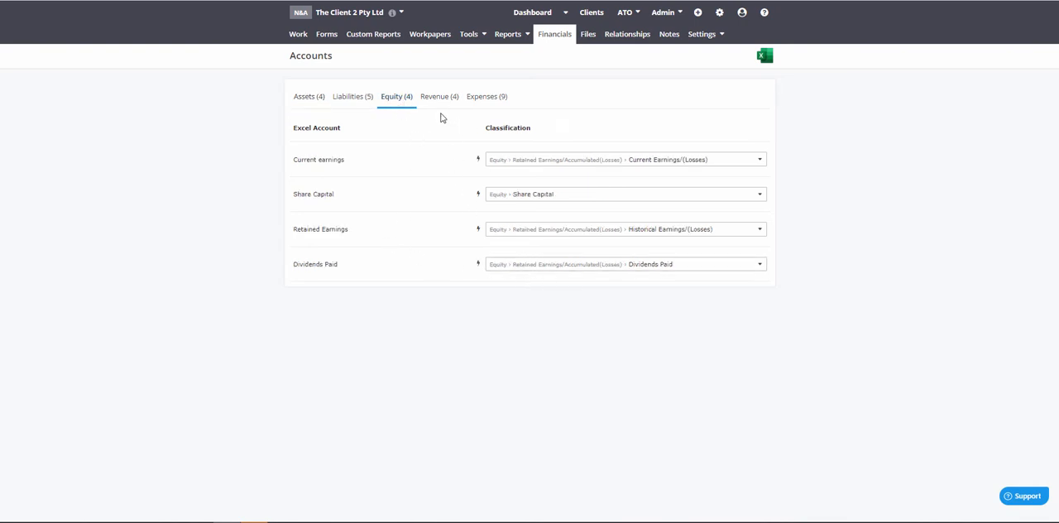
{"action": "left_click", "coordinate": [486, 102]}
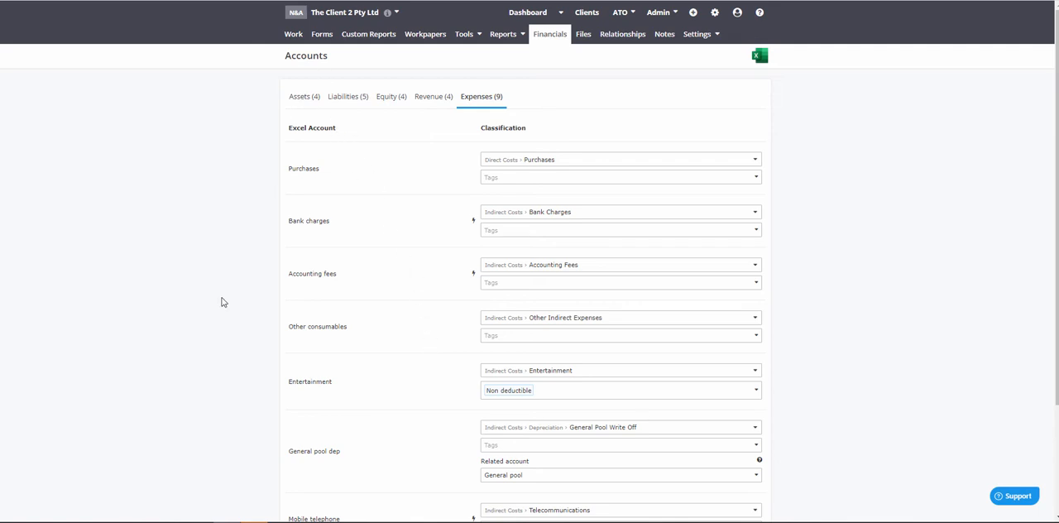
{"action": "scroll", "coordinate": [222, 304], "scroll_direction": "down", "scroll_amount": 2}
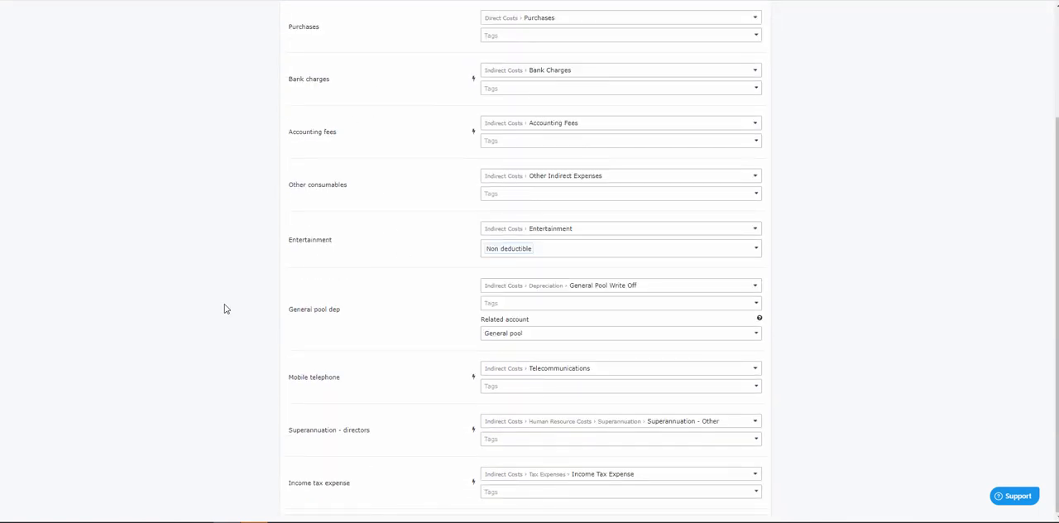
{"action": "scroll", "coordinate": [397, 402], "scroll_direction": "up", "scroll_amount": 2}
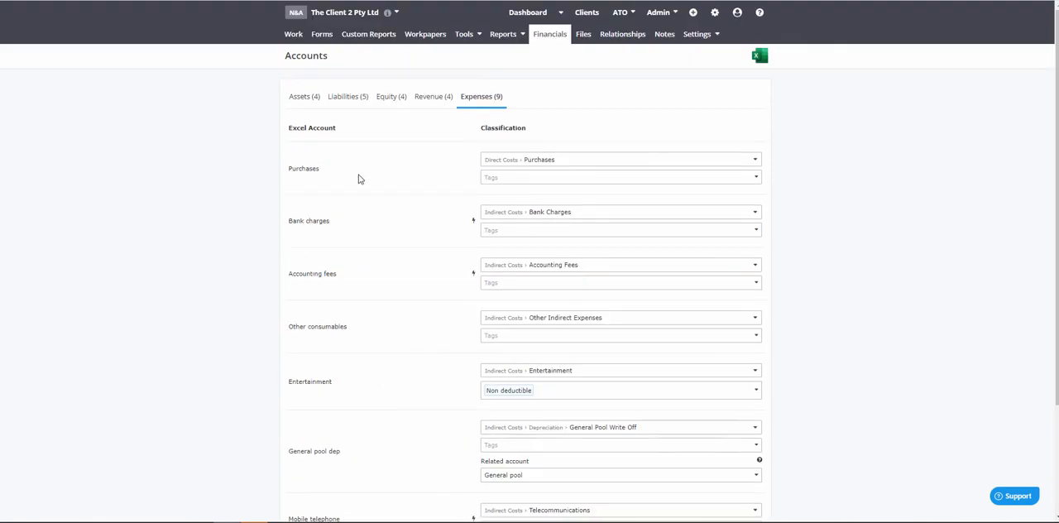
Step: Open the draft CTR 2021 form and review its company details, entity status and tax calculation
{"action": "left_click", "coordinate": [325, 36]}
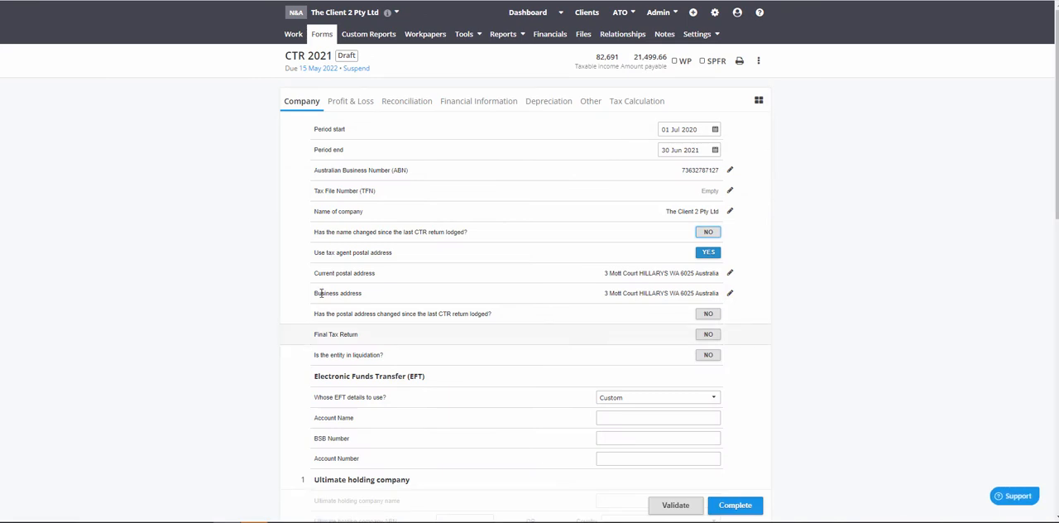
{"action": "scroll", "coordinate": [321, 294], "scroll_direction": "down", "scroll_amount": 5}
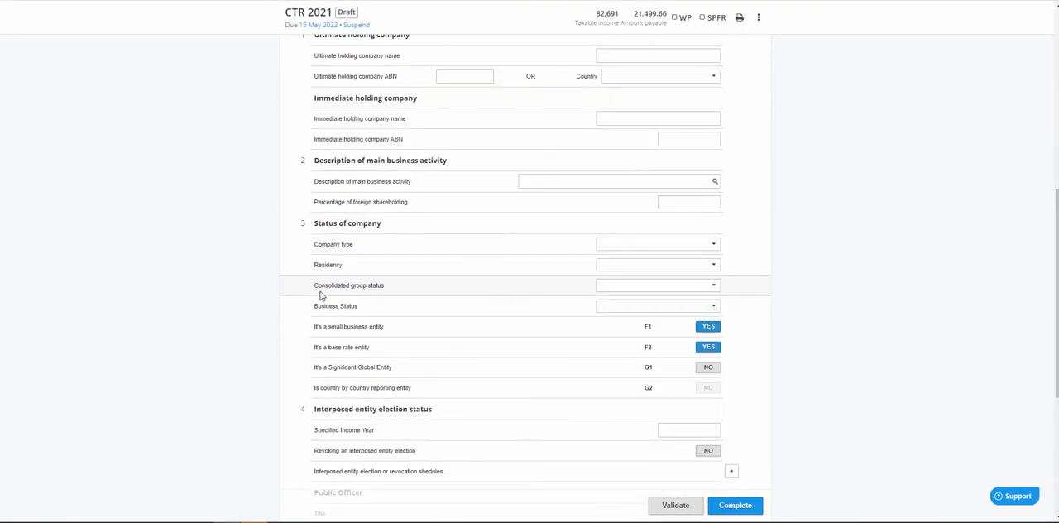
{"action": "scroll", "coordinate": [323, 296], "scroll_direction": "down", "scroll_amount": 1}
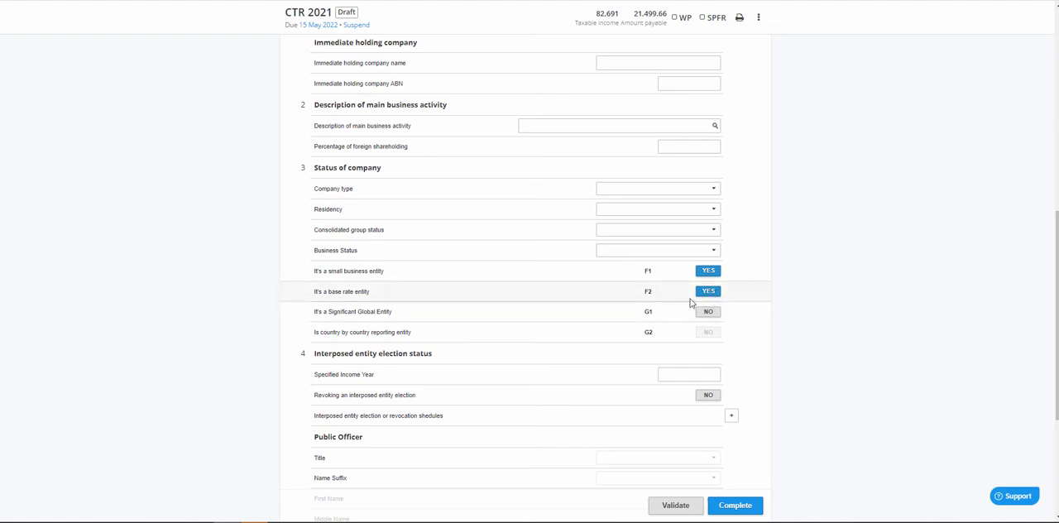
{"action": "scroll", "coordinate": [834, 284], "scroll_direction": "up", "scroll_amount": 8}
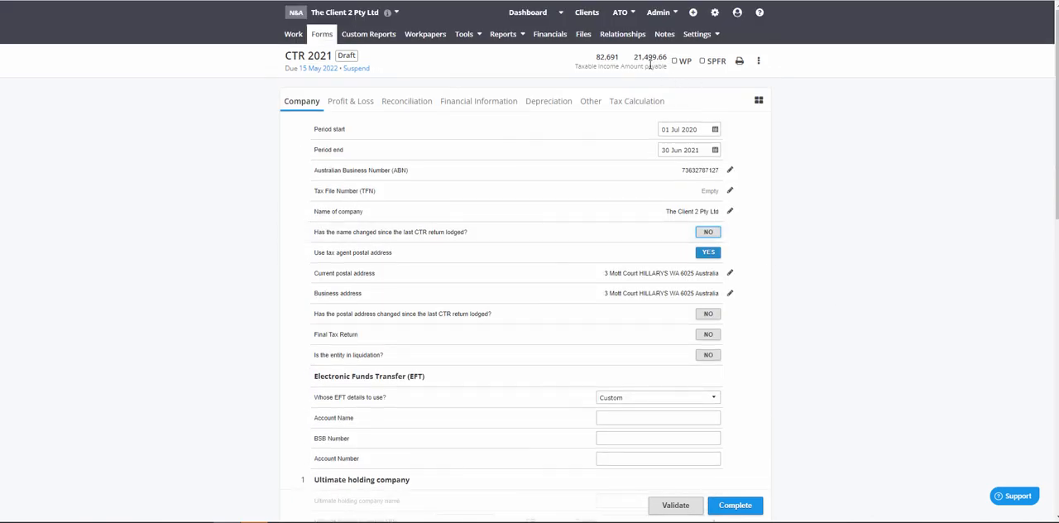
{"action": "left_click", "coordinate": [646, 101]}
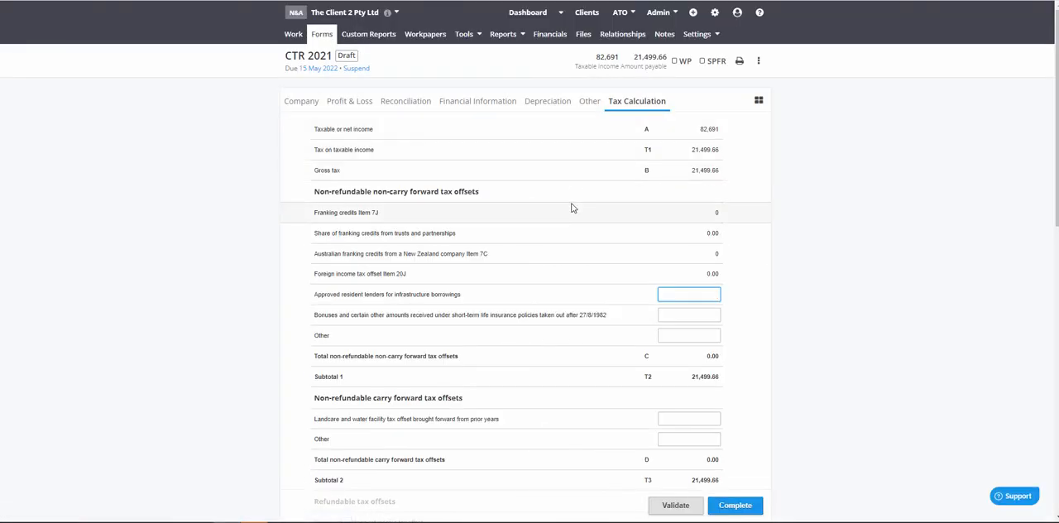
Step: Examine the reconciliation's breakdowns of non deductible expenses and other income not included in assessable income, plus the profit and loss interest worksheet
{"action": "left_click", "coordinate": [406, 103]}
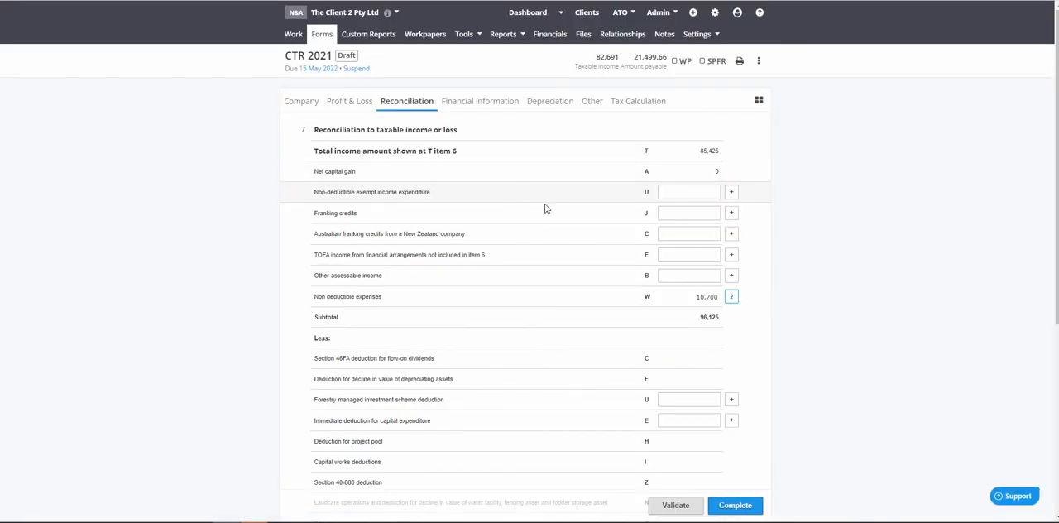
{"action": "left_click", "coordinate": [494, 301]}
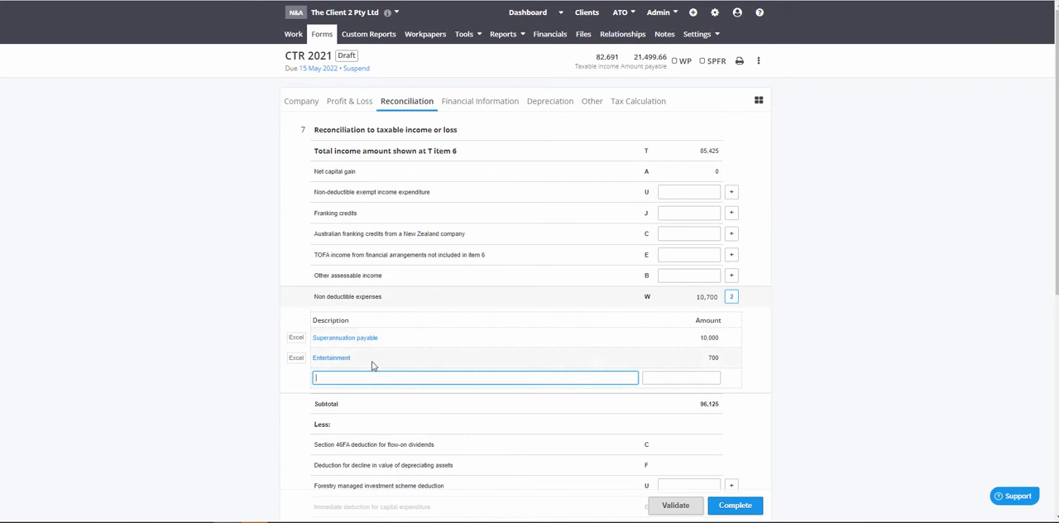
{"action": "scroll", "coordinate": [372, 366], "scroll_direction": "down", "scroll_amount": 5}
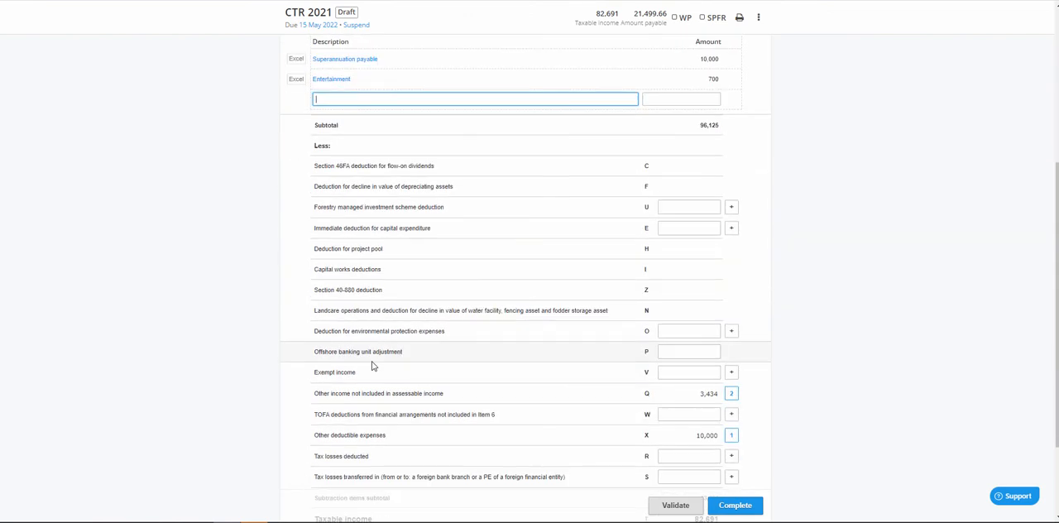
{"action": "left_click", "coordinate": [373, 280]}
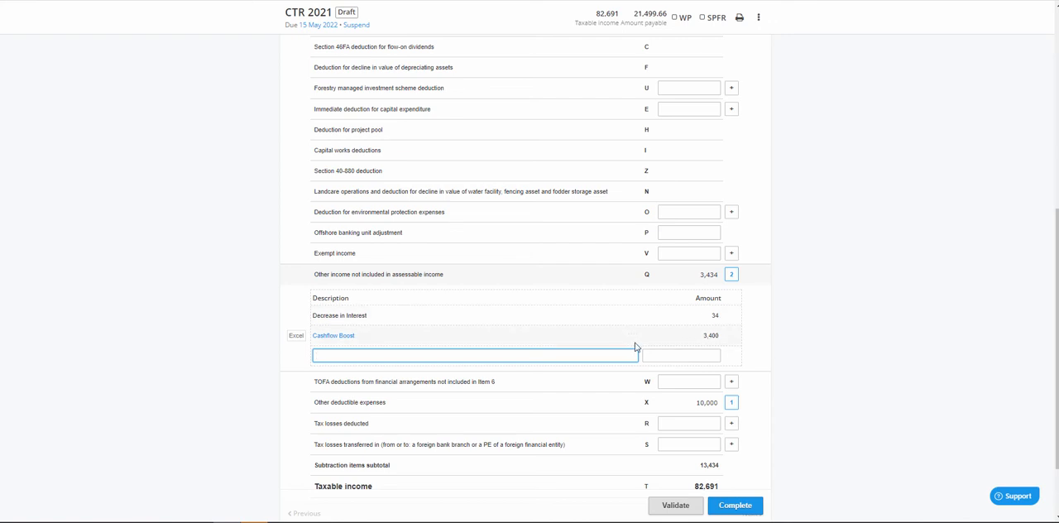
{"action": "scroll", "coordinate": [541, 243], "scroll_direction": "up", "scroll_amount": 3}
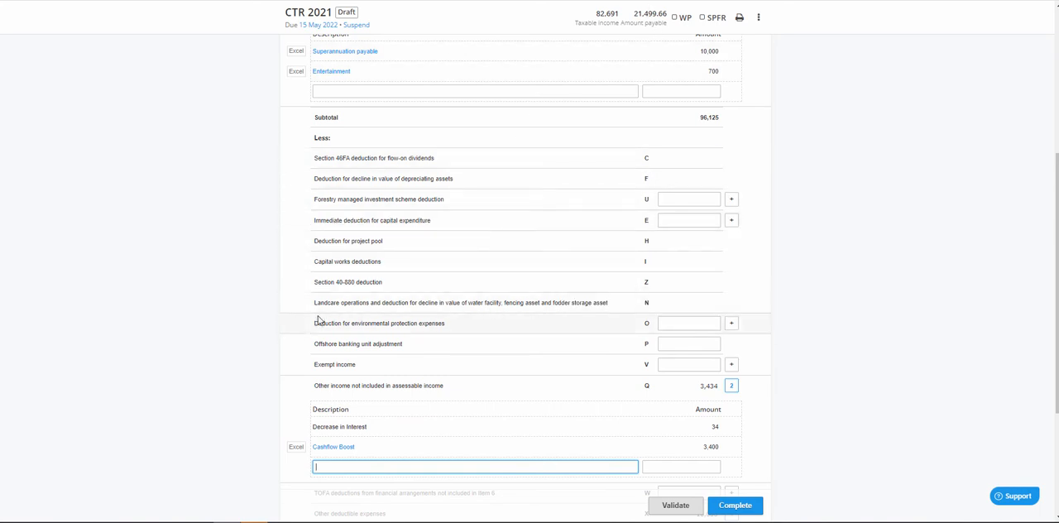
{"action": "scroll", "coordinate": [319, 320], "scroll_direction": "down", "scroll_amount": 5}
{"action": "scroll", "coordinate": [356, 265], "scroll_direction": "up", "scroll_amount": 5}
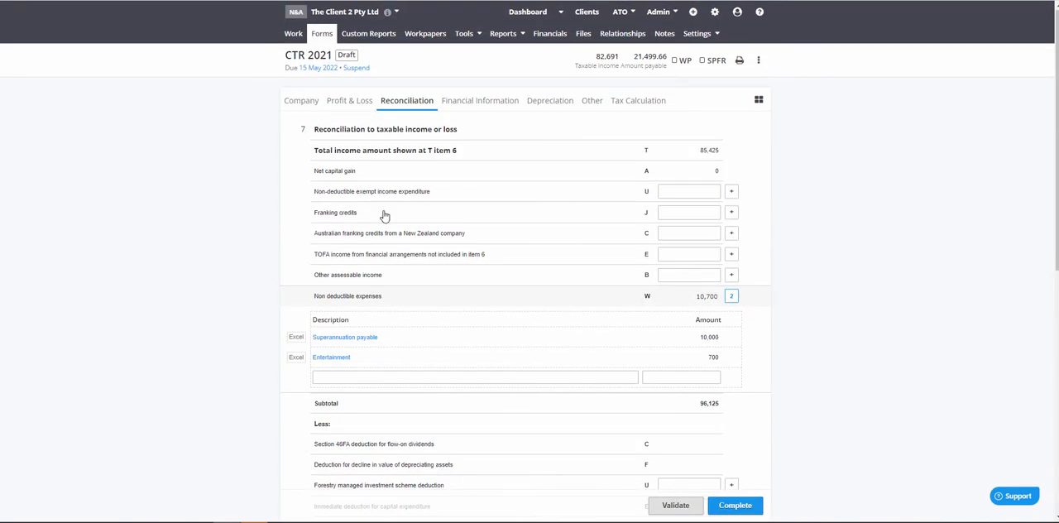
{"action": "left_click", "coordinate": [363, 103]}
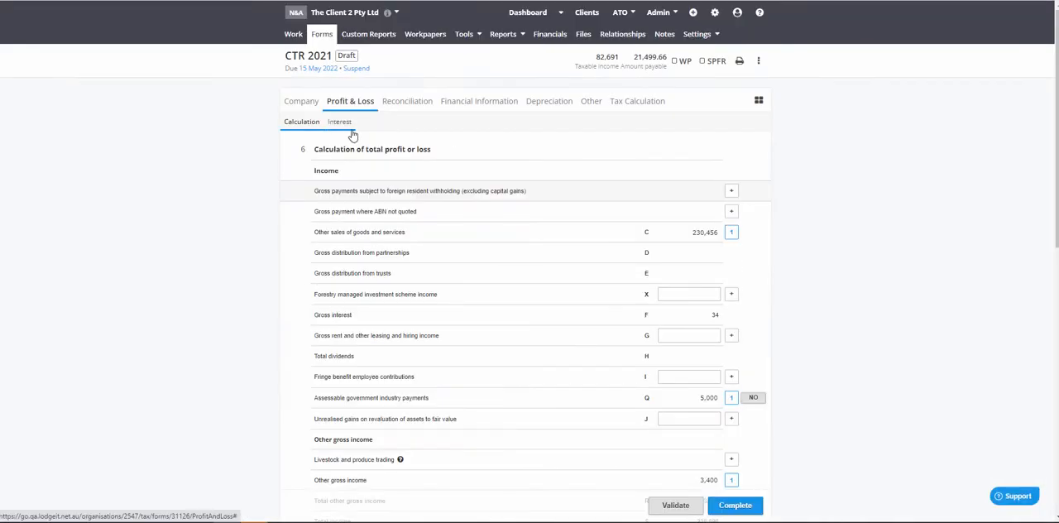
{"action": "left_click", "coordinate": [346, 126]}
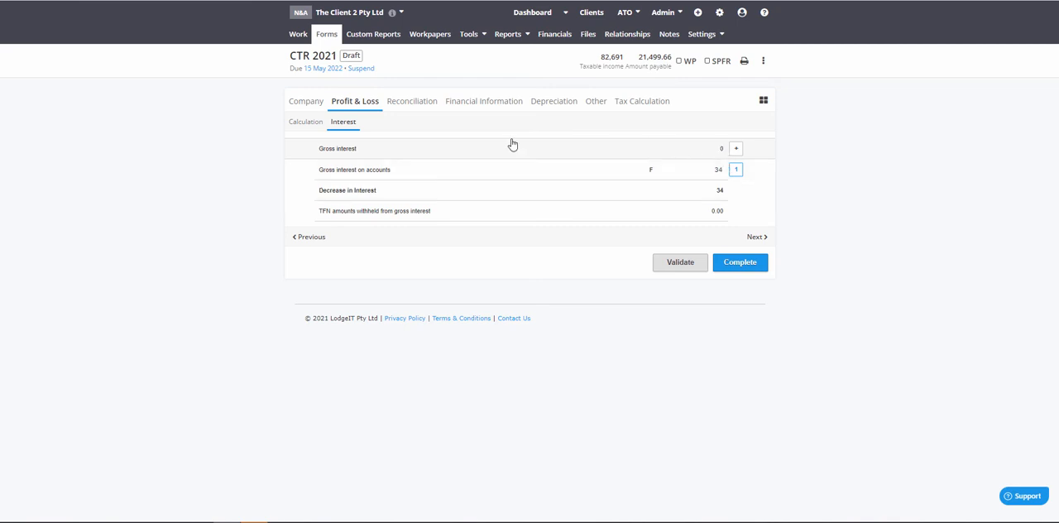
Step: Check the dividends paid and franking balances in the return's financial information against the company's franking account
{"action": "left_click", "coordinate": [488, 101]}
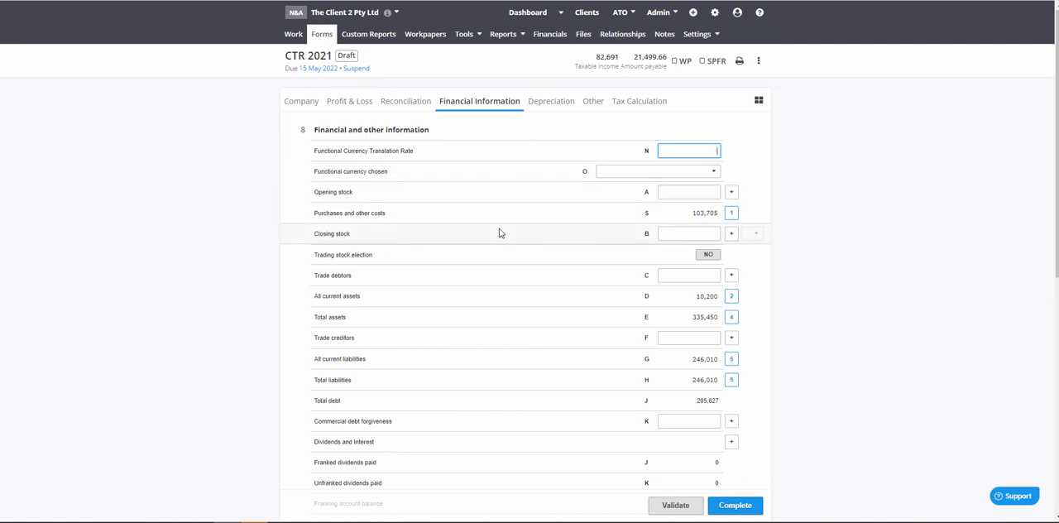
{"action": "scroll", "coordinate": [525, 319], "scroll_direction": "down", "scroll_amount": 3}
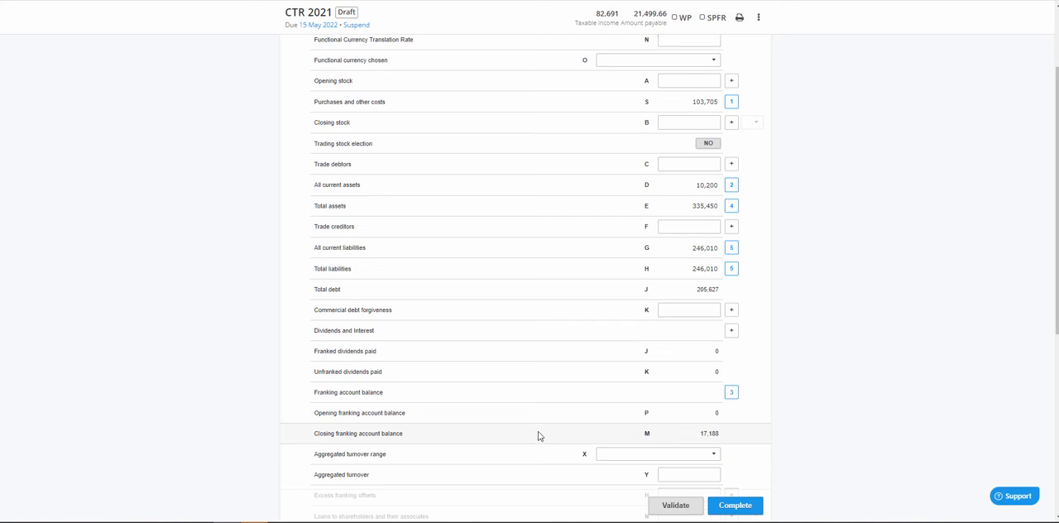
{"action": "scroll", "coordinate": [713, 343], "scroll_direction": "down", "scroll_amount": 3}
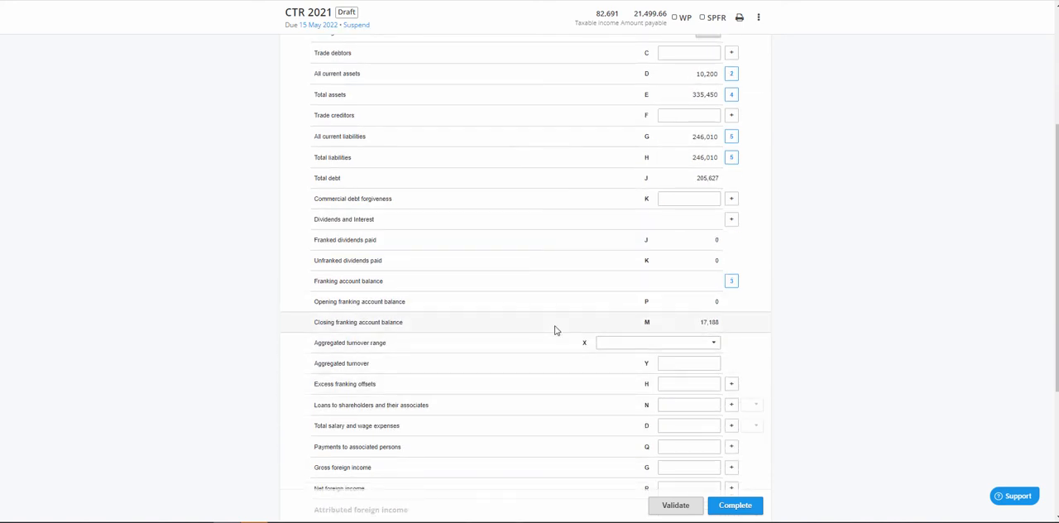
{"action": "scroll", "coordinate": [425, 306], "scroll_direction": "up", "scroll_amount": 5}
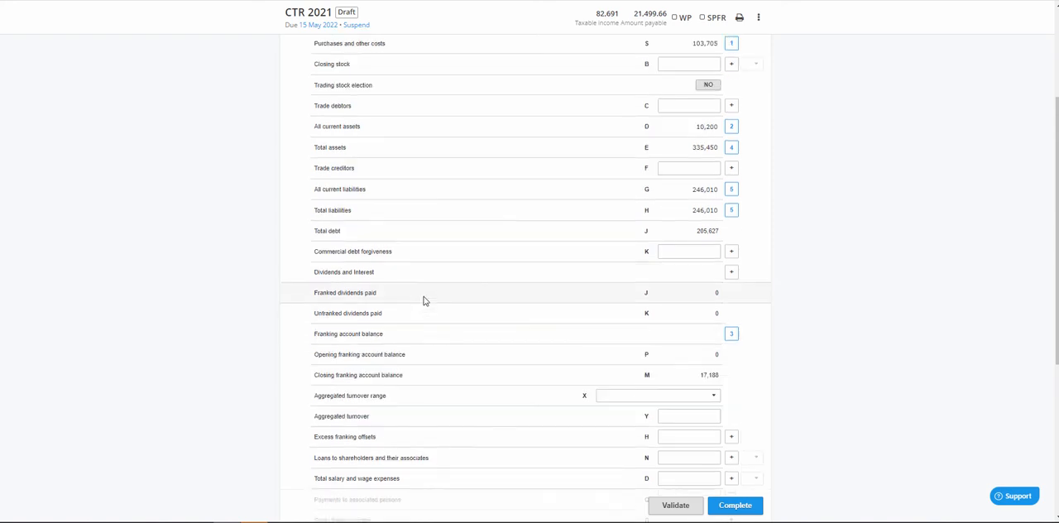
{"action": "left_click", "coordinate": [462, 37]}
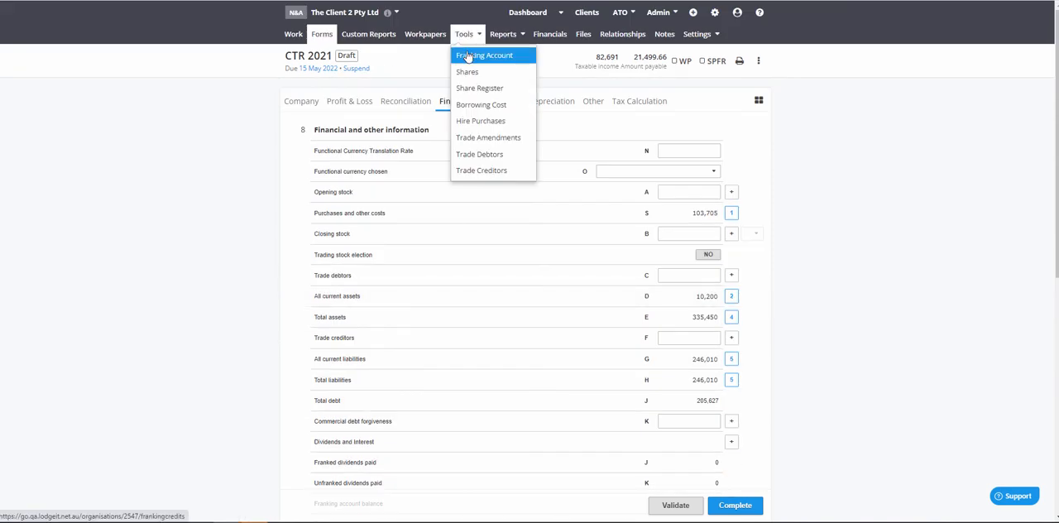
{"action": "left_click", "coordinate": [476, 55]}
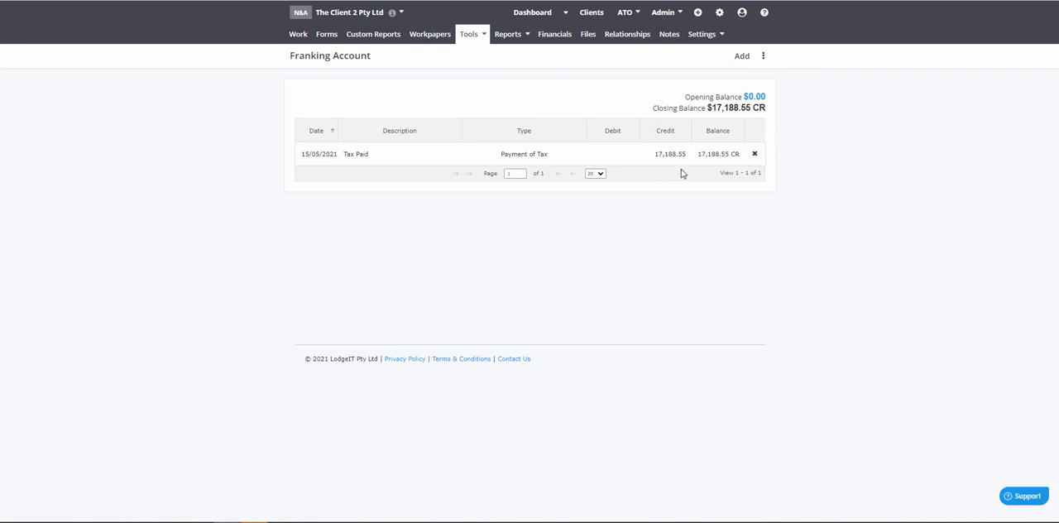
Step: Start a dividend payment from the share register for the ORD - Ordinary class with a dividends amount of 10000
{"action": "left_click", "coordinate": [465, 36]}
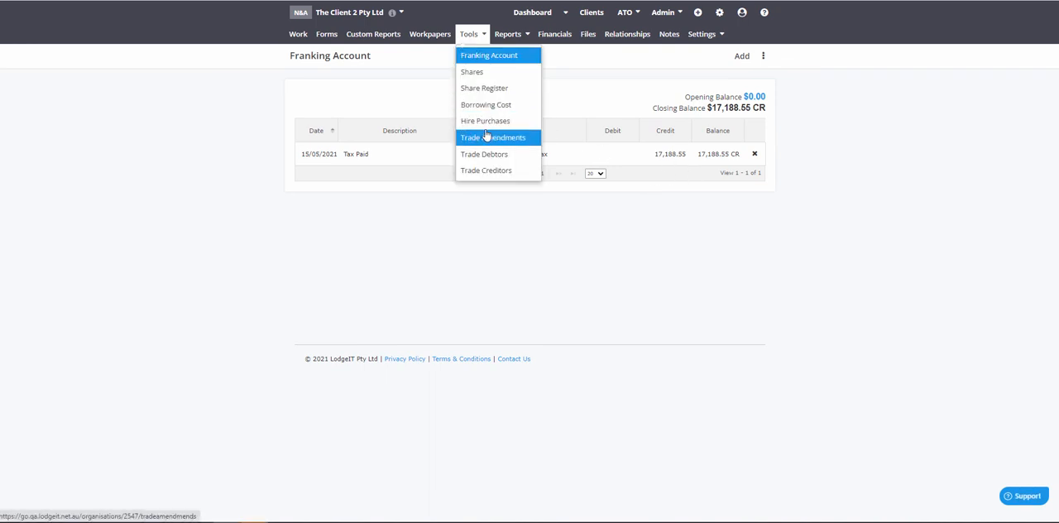
{"action": "left_click", "coordinate": [484, 89]}
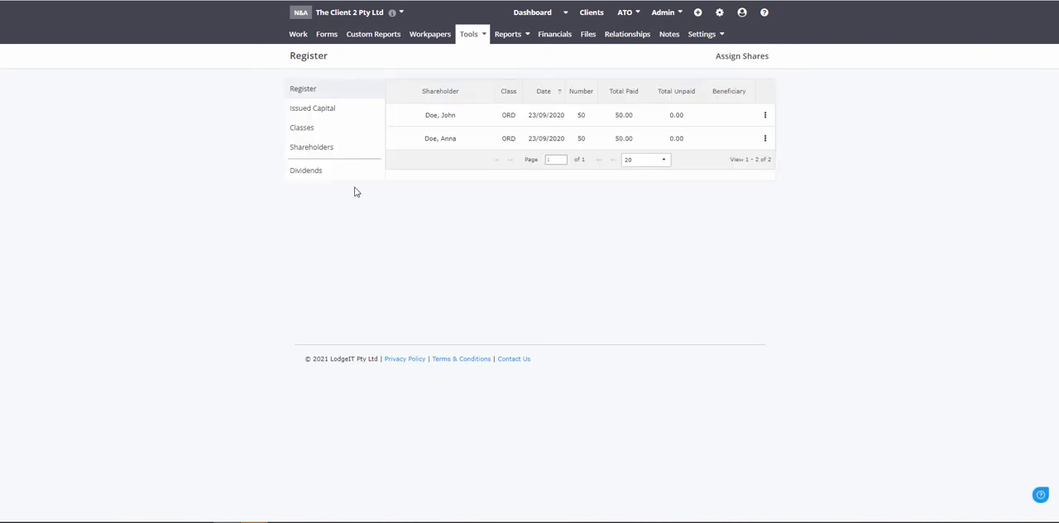
{"action": "left_click", "coordinate": [342, 176]}
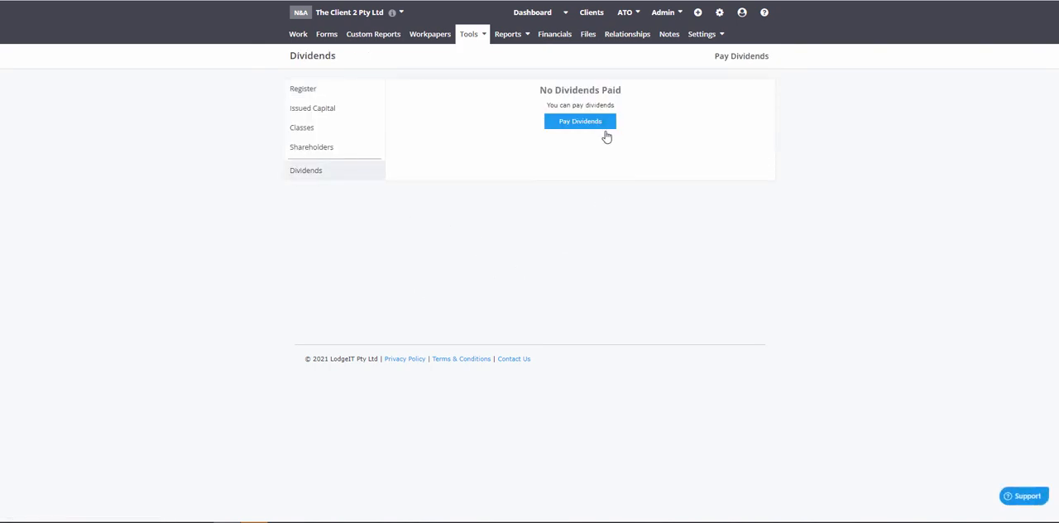
{"action": "left_click", "coordinate": [604, 126]}
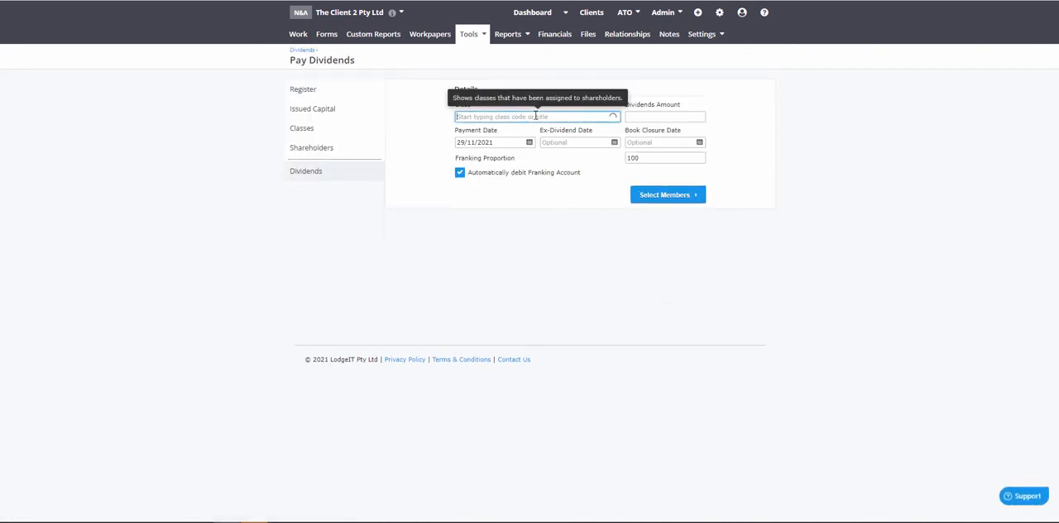
{"action": "left_click", "coordinate": [501, 130]}
{"action": "left_click", "coordinate": [661, 117]}
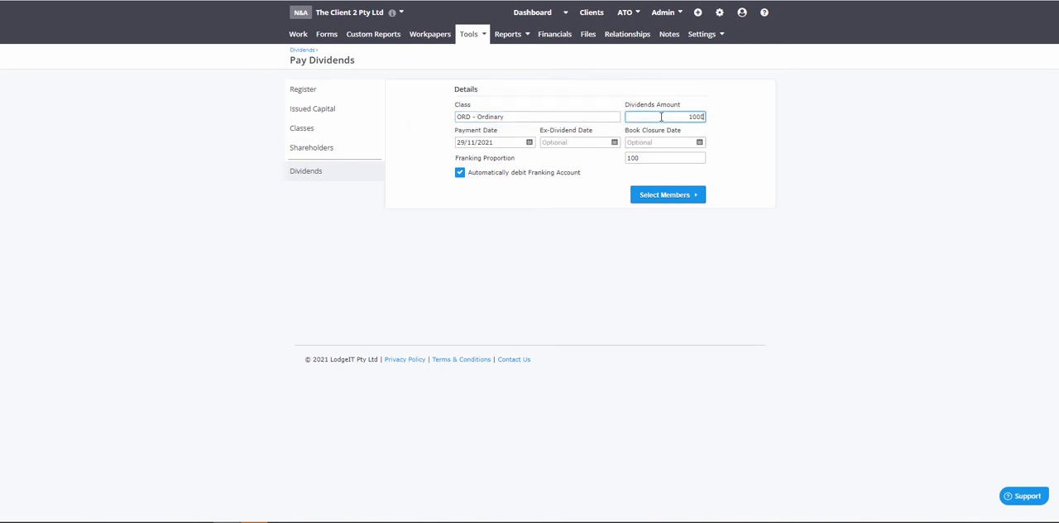
{"action": "left_click", "coordinate": [790, 146]}
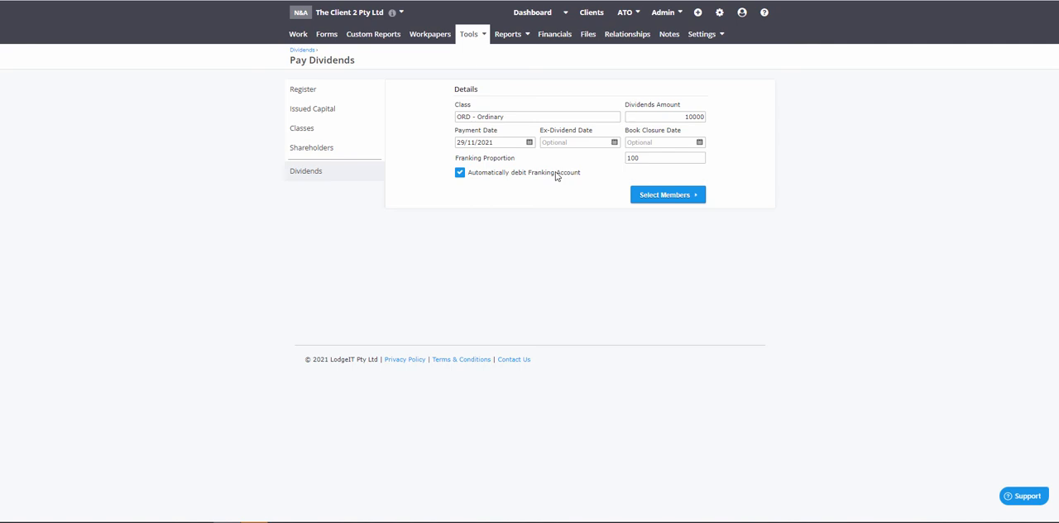
Step: Set the dividend's payment date to 30/06/2021 and apply the fully franked dividends to both selected shareholders
{"action": "left_click", "coordinate": [667, 160]}
{"action": "left_click", "coordinate": [499, 147]}
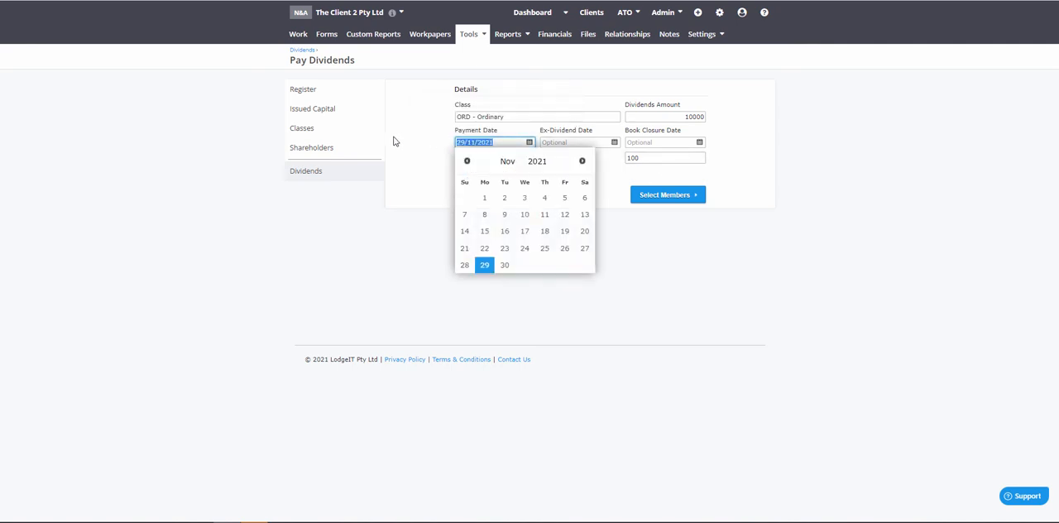
{"action": "type", "text": "30/06/2021"}
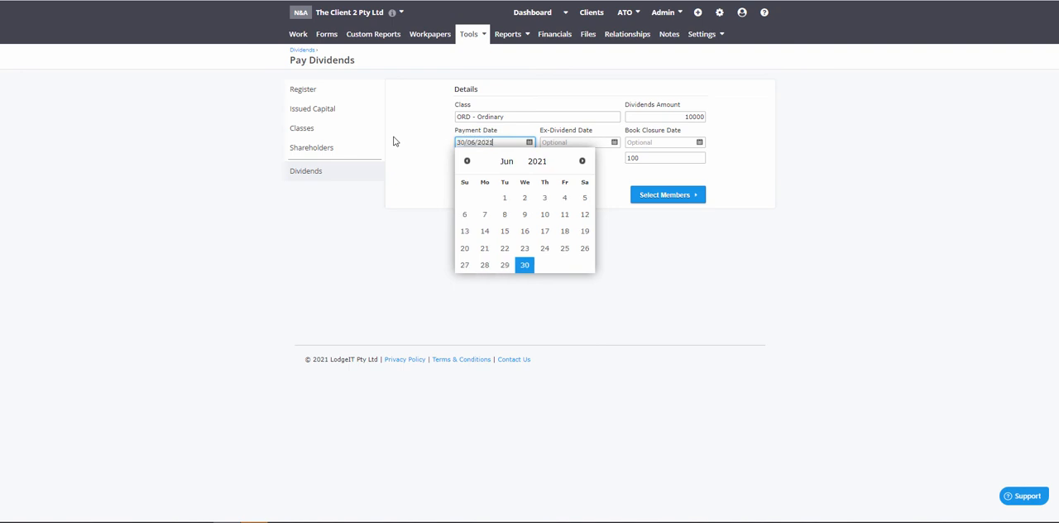
{"action": "left_click", "coordinate": [488, 374]}
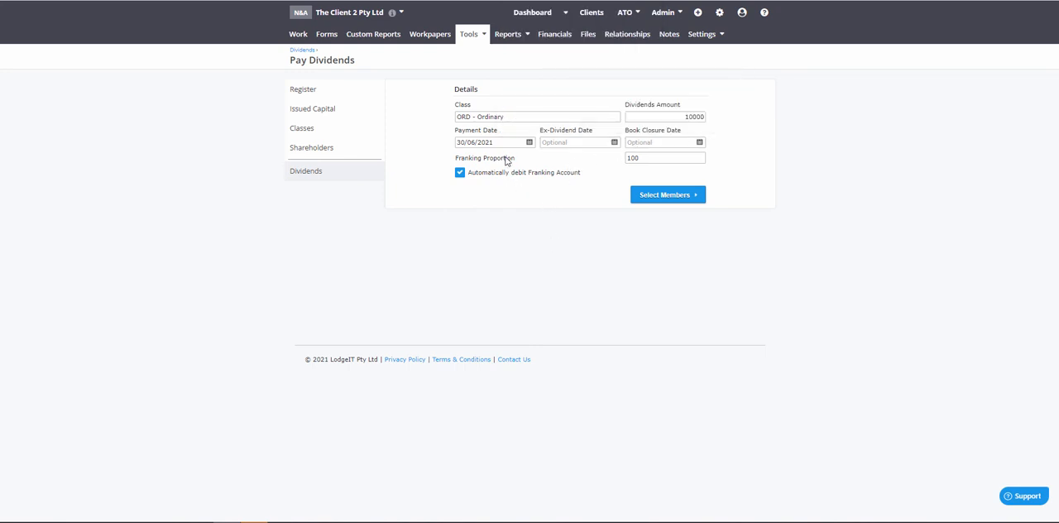
{"action": "left_click", "coordinate": [675, 195]}
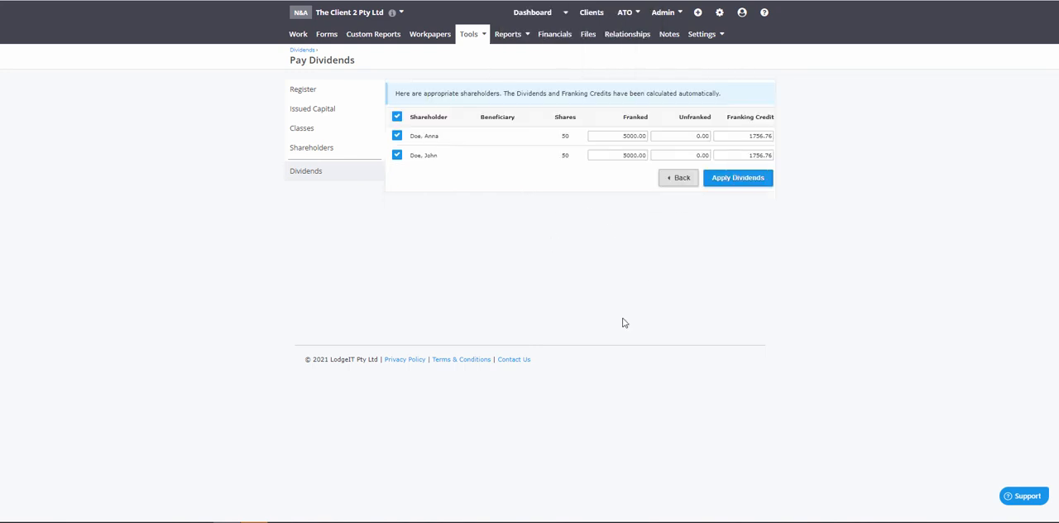
{"action": "left_click", "coordinate": [744, 187]}
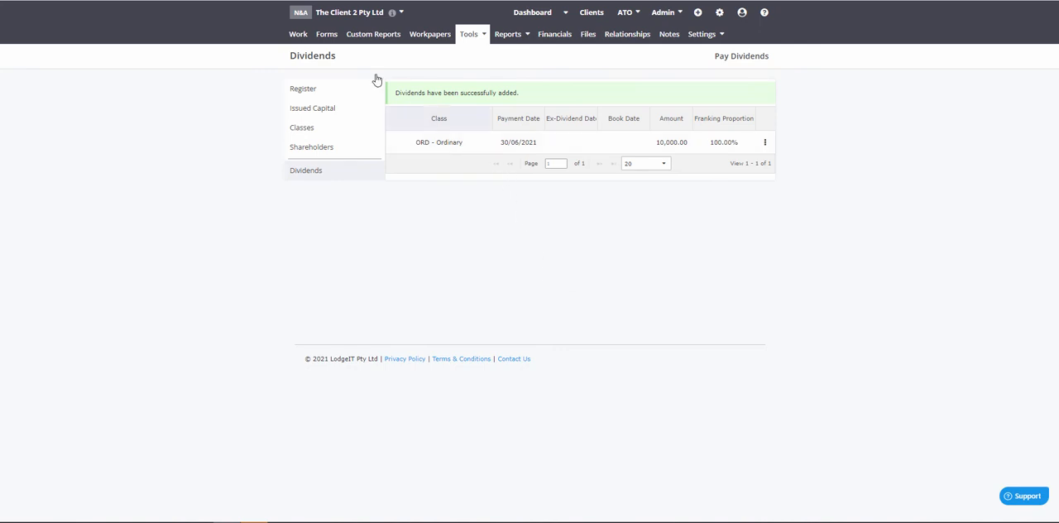
Step: View the franking account and reopen the draft CTR 2021 form
{"action": "left_click", "coordinate": [326, 33]}
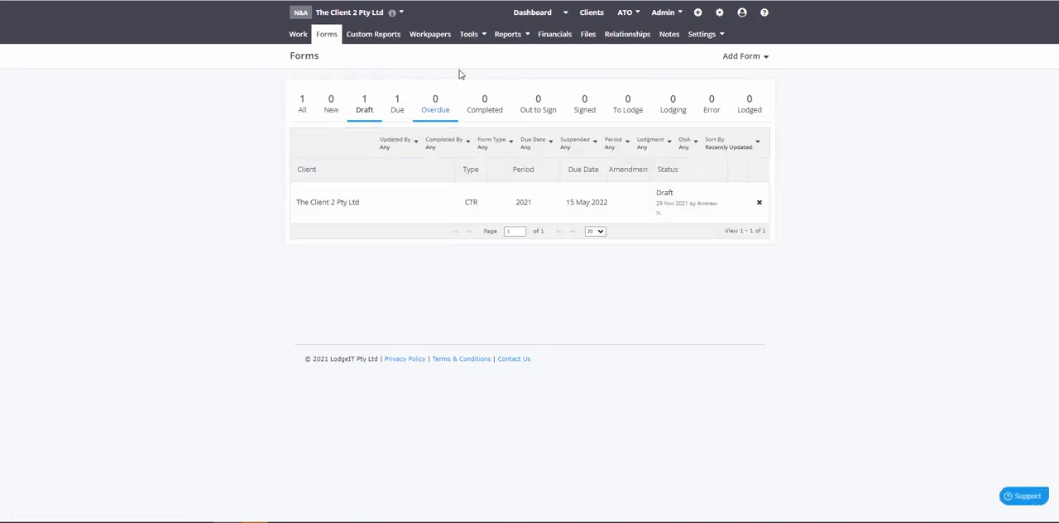
{"action": "left_click", "coordinate": [468, 34]}
{"action": "left_click", "coordinate": [486, 52]}
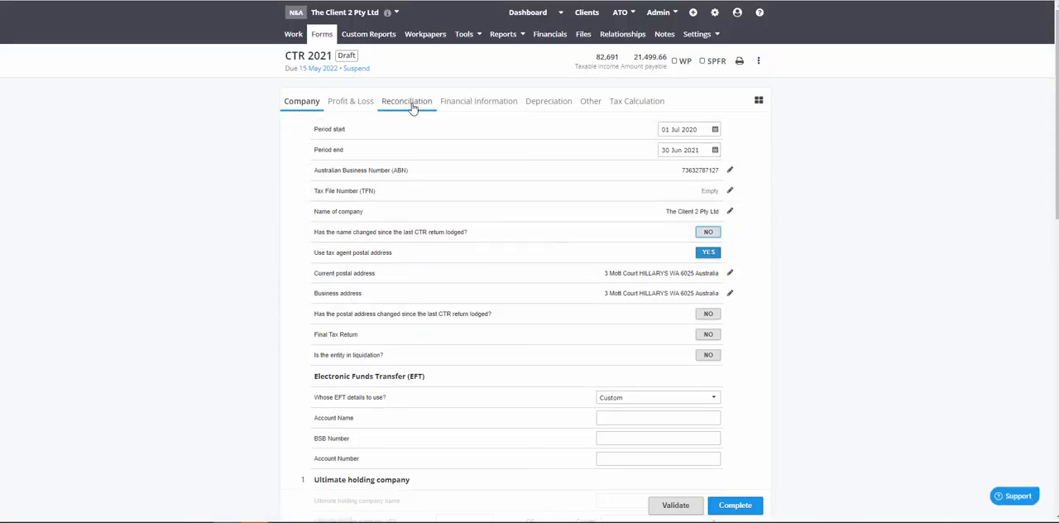
Step: Expand the Dividends and Interest breakdown in the return's financial information to check the amounts per shareholder
{"action": "left_click", "coordinate": [478, 102]}
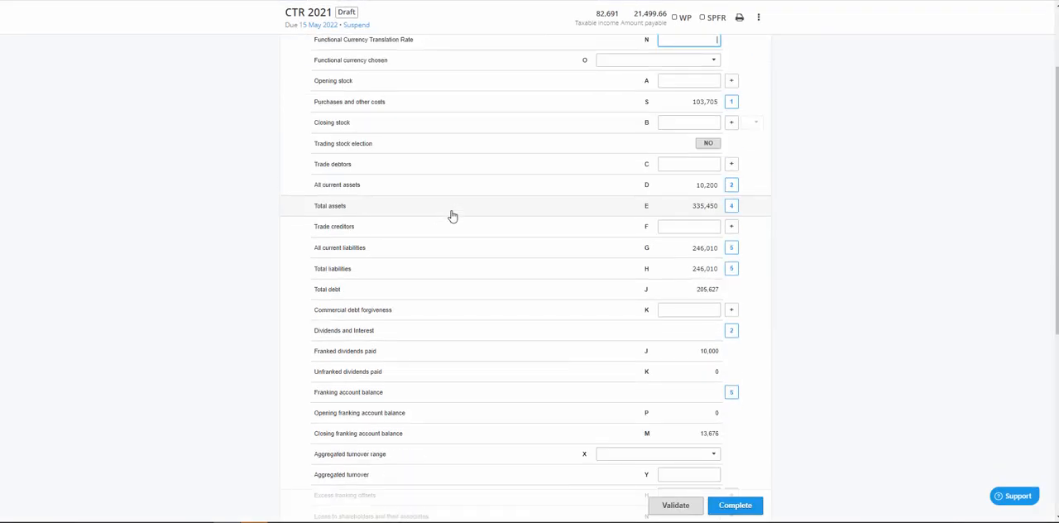
{"action": "scroll", "coordinate": [452, 216], "scroll_direction": "down", "scroll_amount": 3}
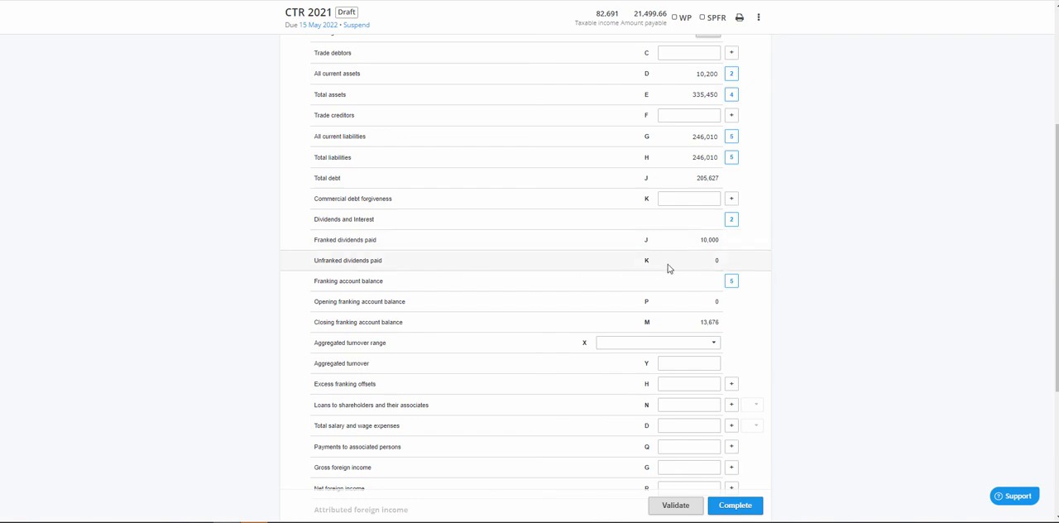
{"action": "left_click", "coordinate": [606, 219]}
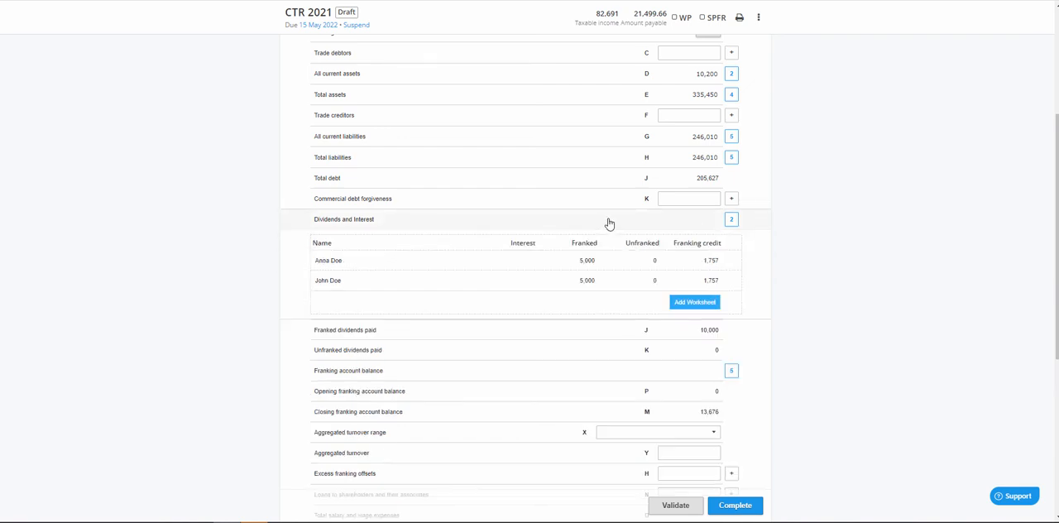
Step: Expand the franking account balance breakdown in the financial information and examine its transactions
{"action": "scroll", "coordinate": [502, 325], "scroll_direction": "down", "scroll_amount": 3}
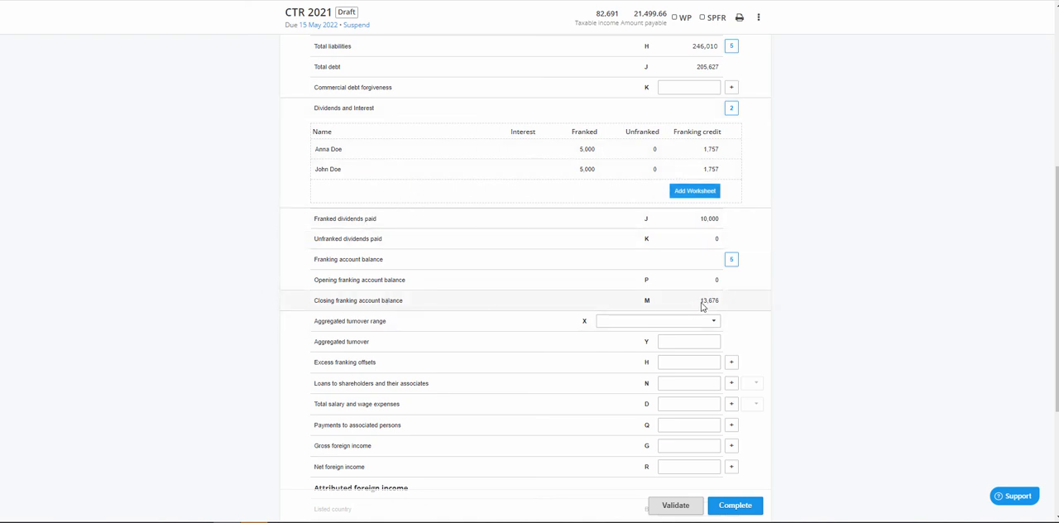
{"action": "left_click", "coordinate": [642, 264]}
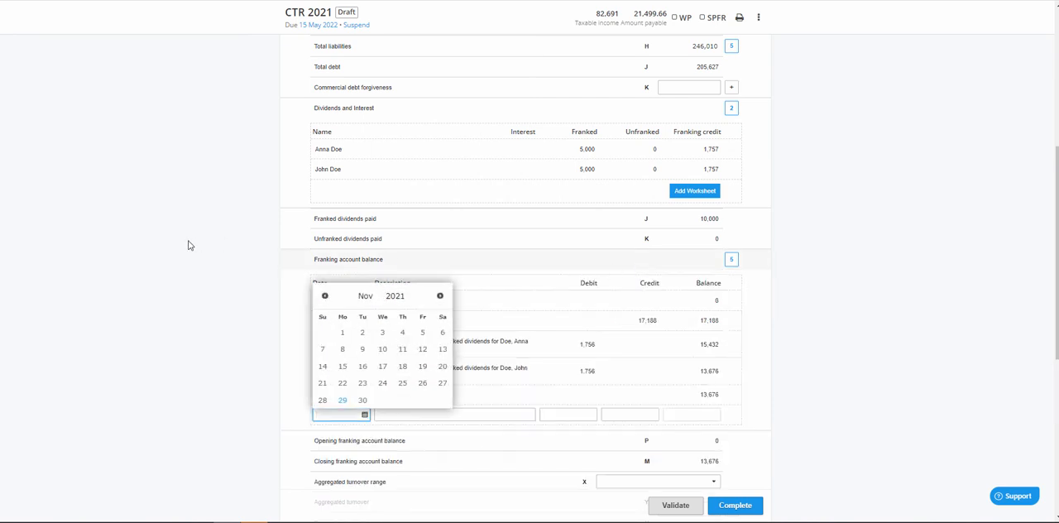
{"action": "scroll", "coordinate": [183, 335], "scroll_direction": "down", "scroll_amount": 1}
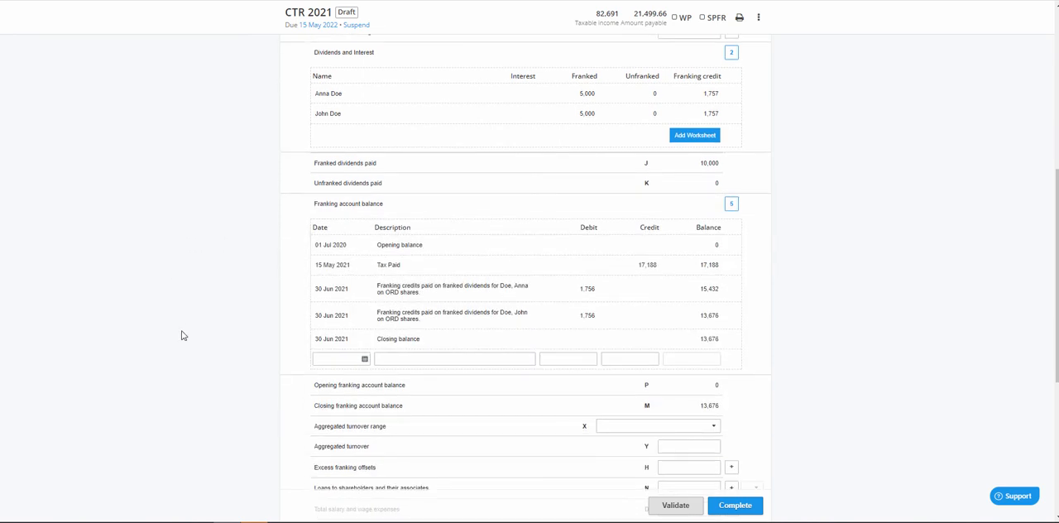